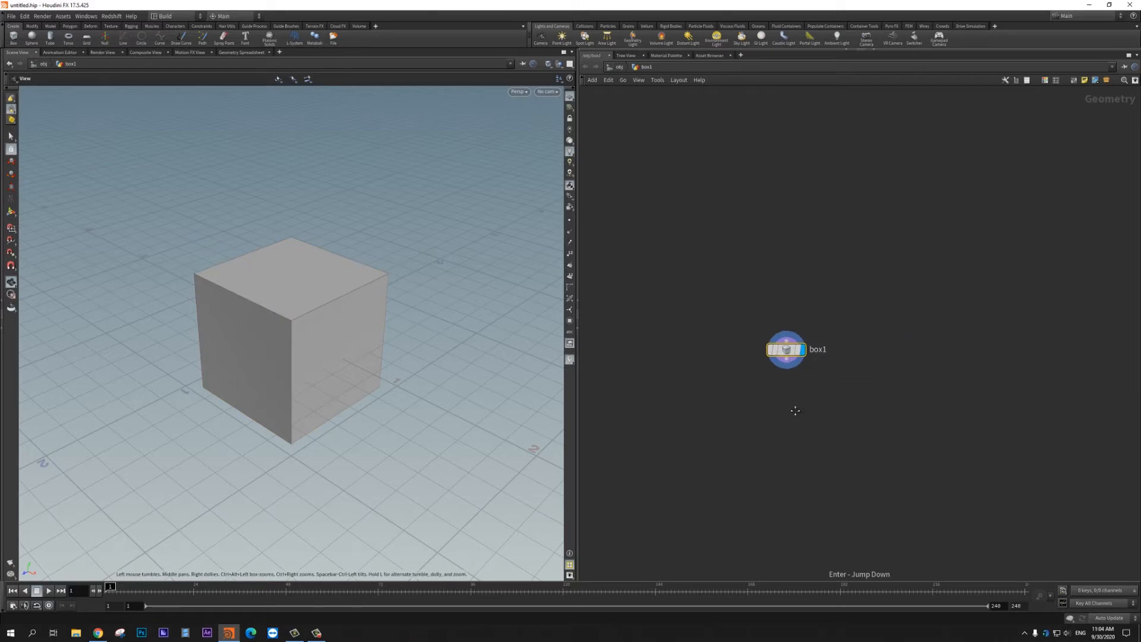
Change the box's primitive type to Polygon Mesh and set its axis divisions to 6 on each axis.
drag(769, 351, 708, 334)
middle_drag(717, 374, 754, 370)
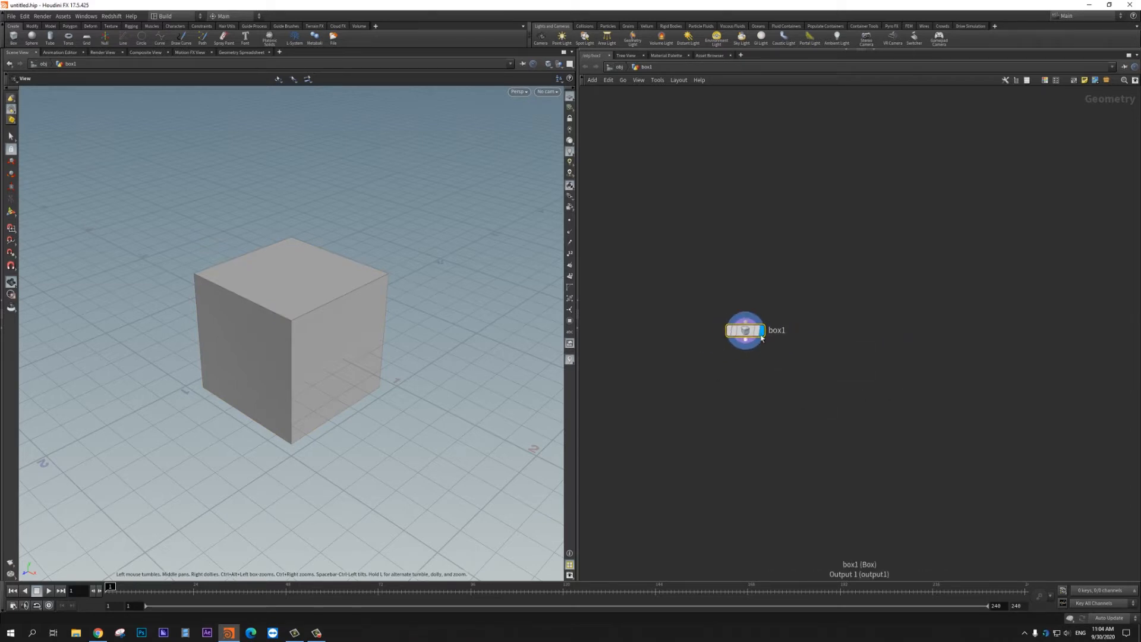
click(772, 350)
key(p)
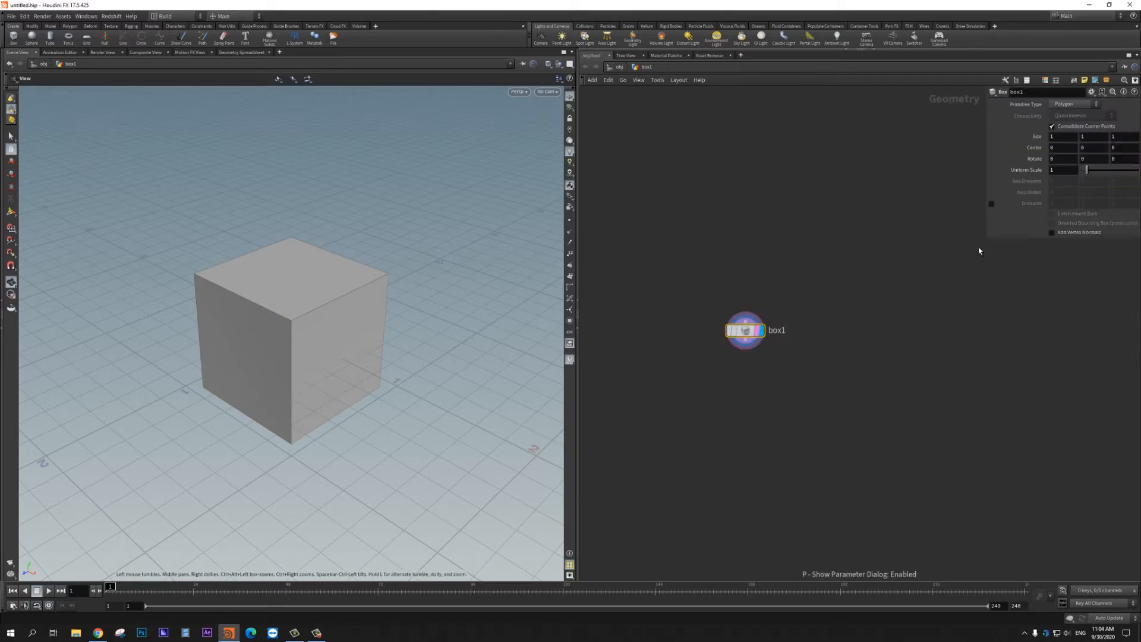
click(1073, 104)
click(1081, 115)
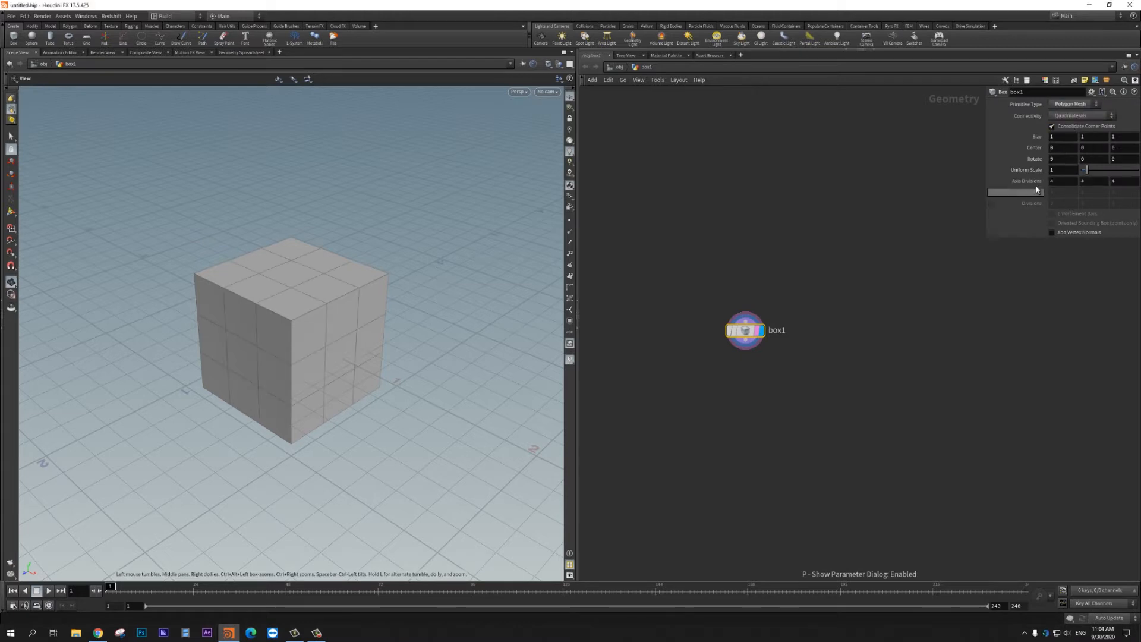
middle_click(1042, 178)
middle_drag(1052, 179, 1070, 179)
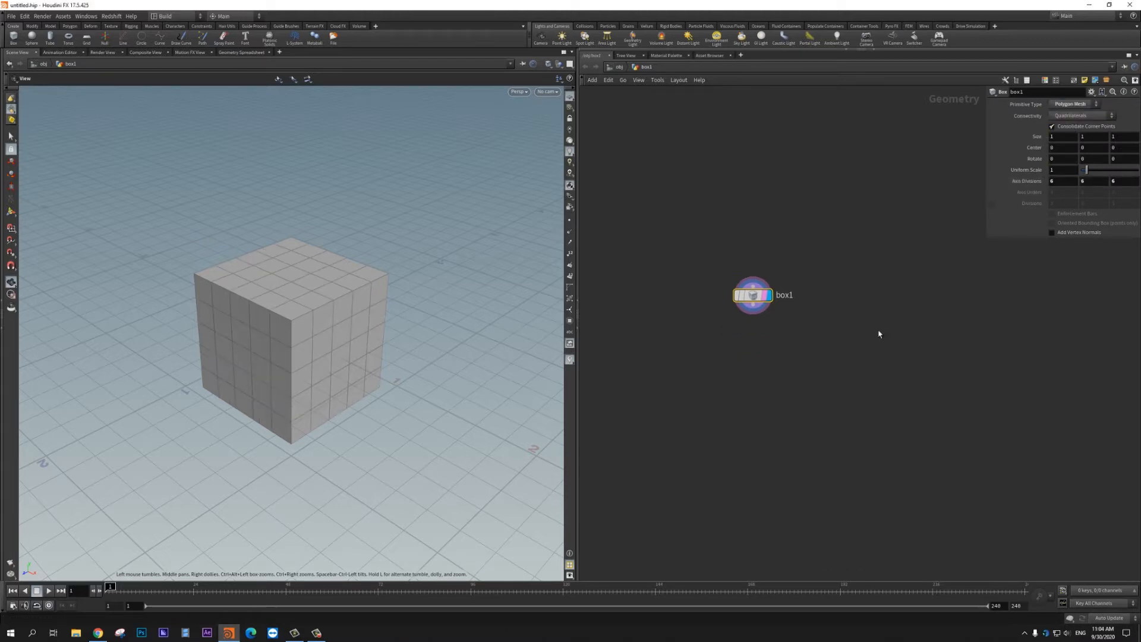
Add a UV Texture node below the box, connected to its output and displayed.
key(Tab)
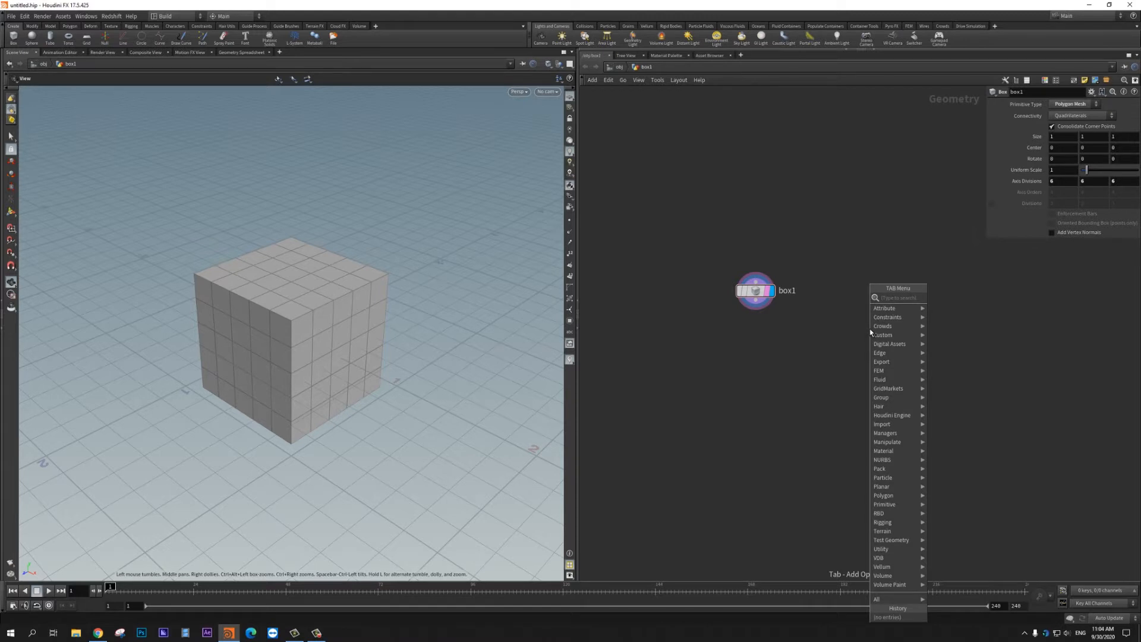
text(group)
key(Return)
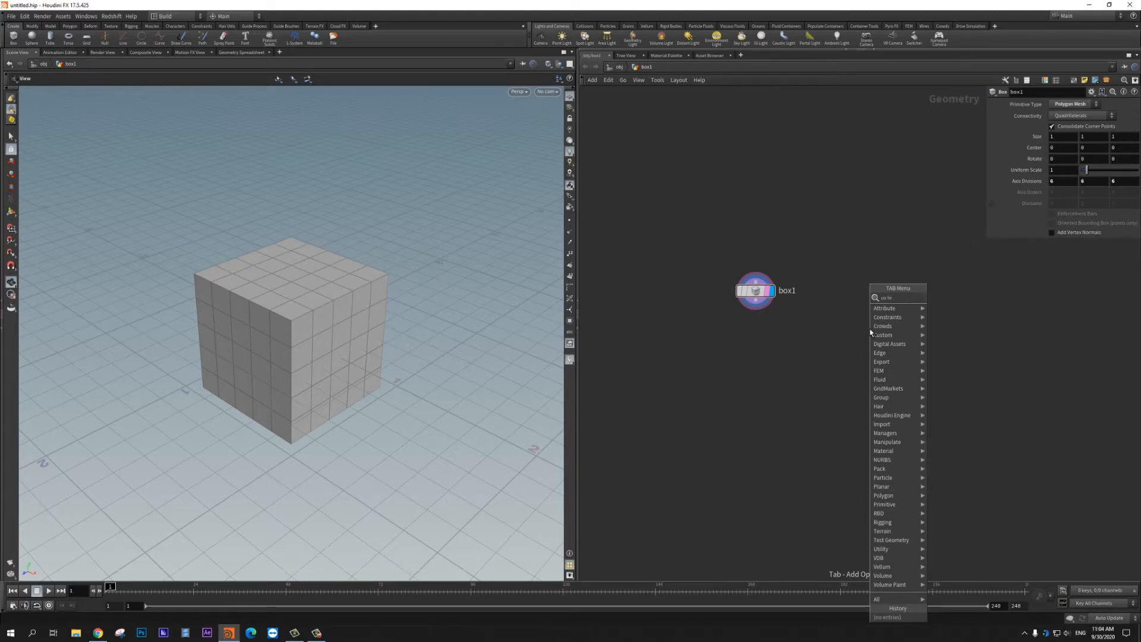
scroll(781, 311, up, 3)
click(748, 364)
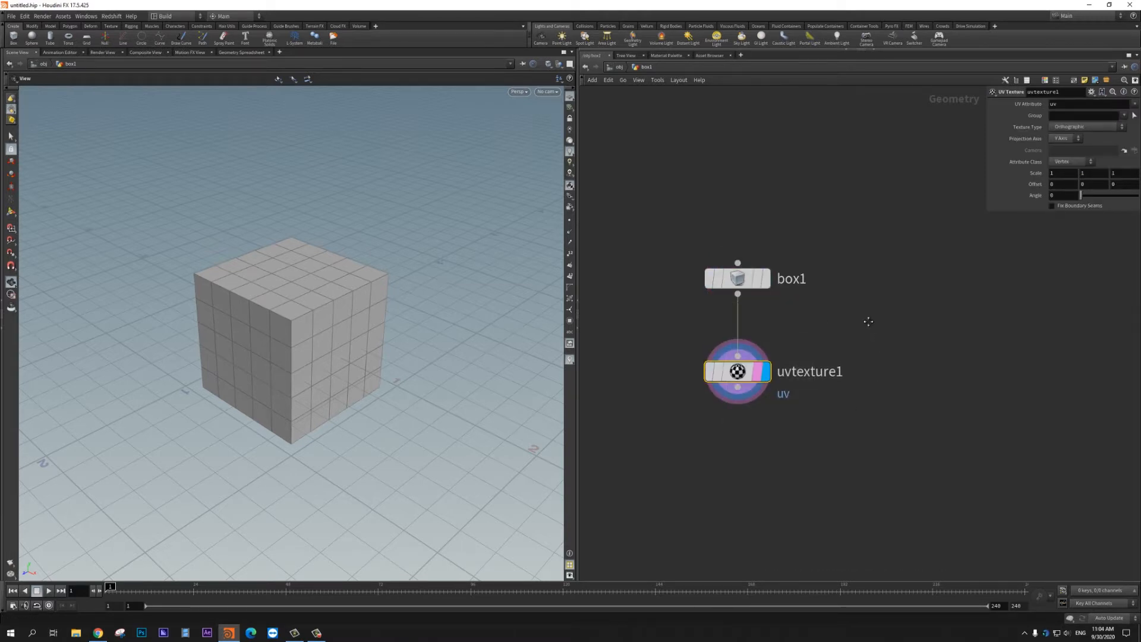
Append a UV Quick Shade node after the UV Texture node and display it.
key(Tab)
text(uv)
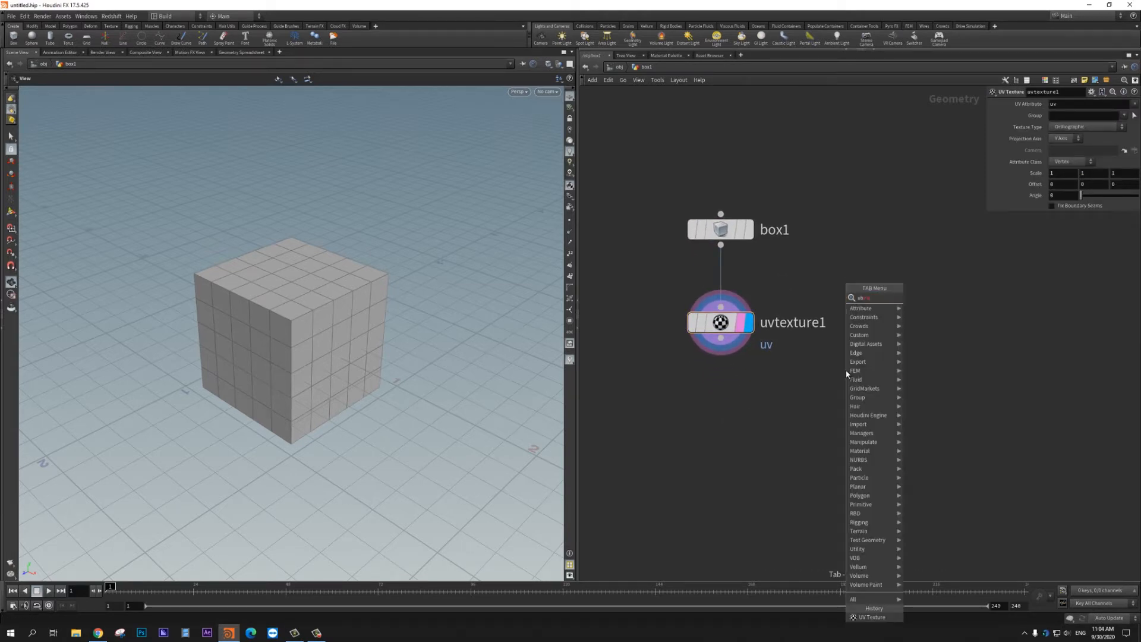
key(Return)
click(720, 381)
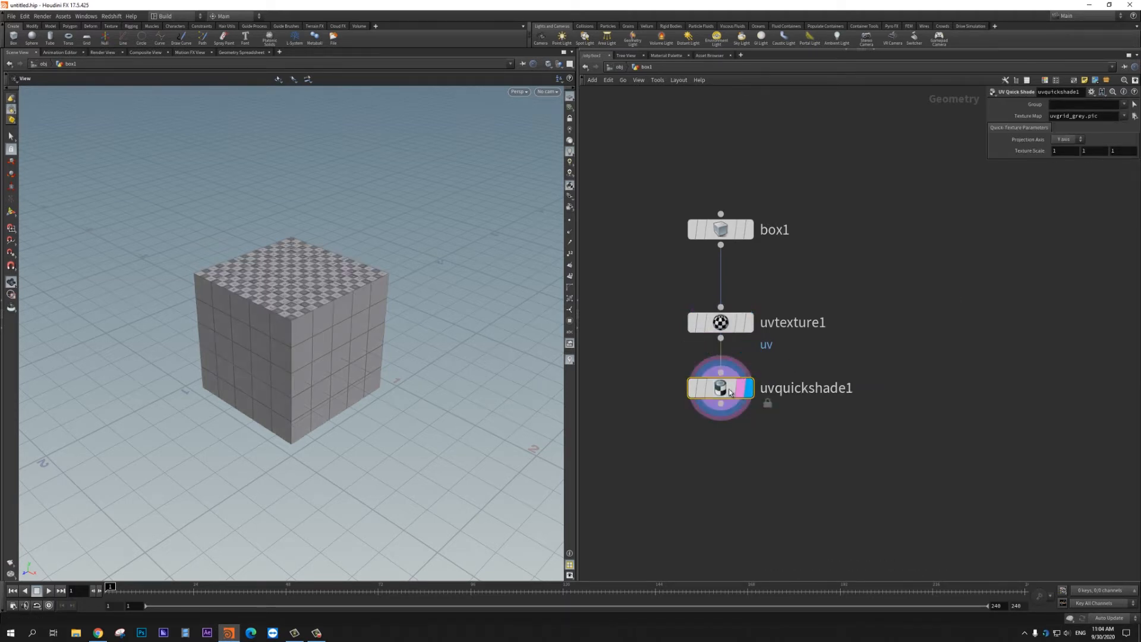
Set the UV Texture node's texture type to Face and inspect the checker pattern on the box's sides.
drag(248, 346, 285, 329)
click(720, 322)
click(1093, 128)
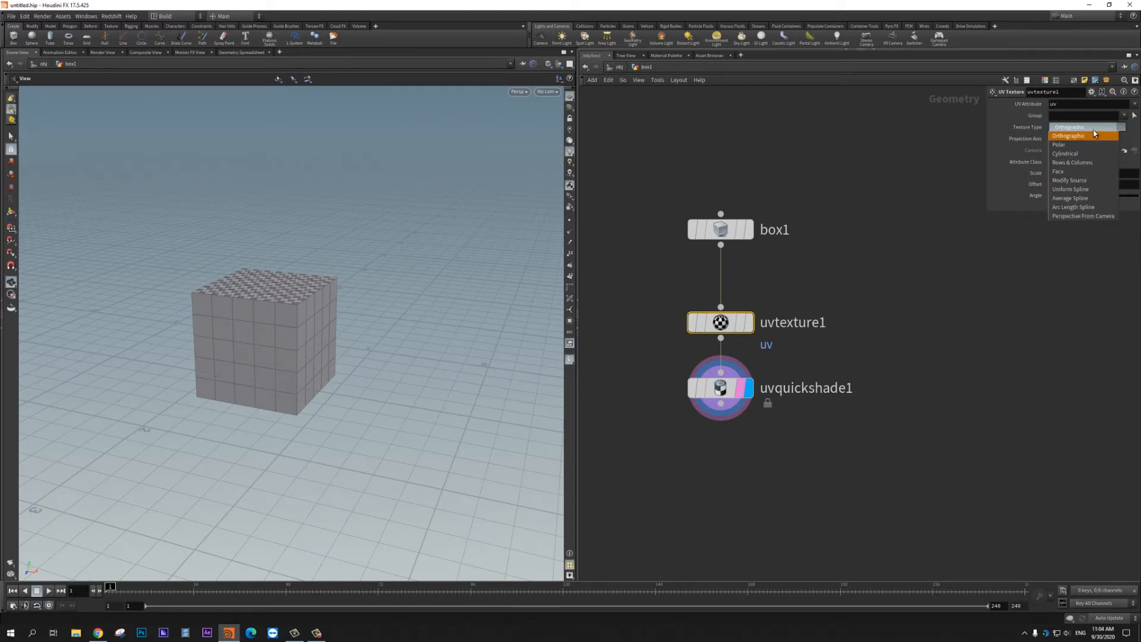
click(1085, 172)
drag(298, 296, 273, 346)
right_drag(273, 346, 338, 301)
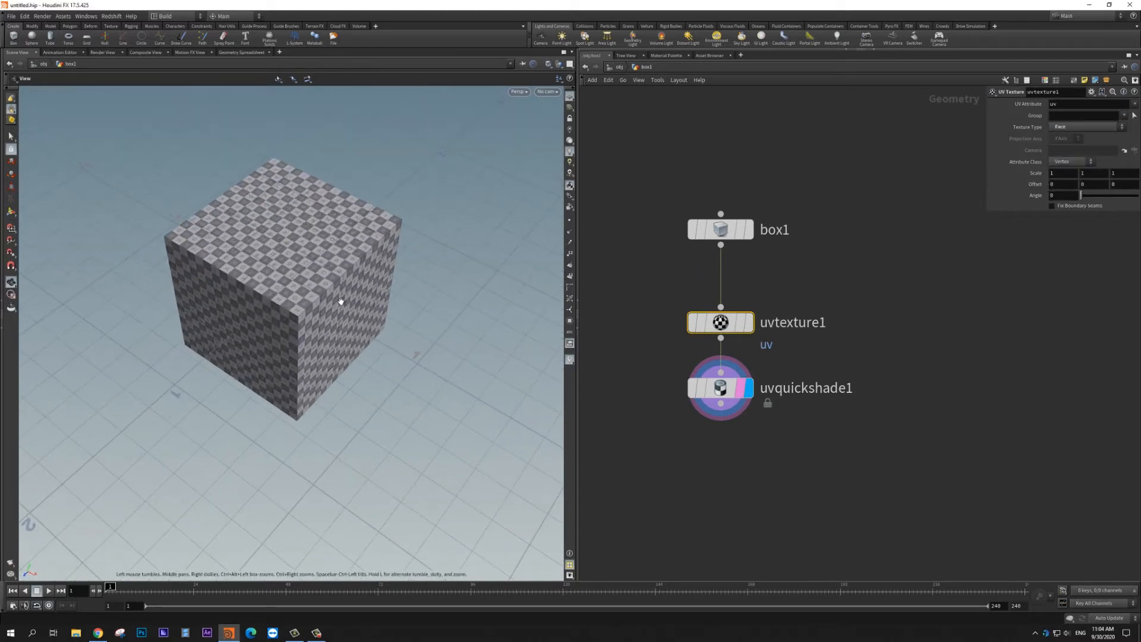
drag(339, 301, 349, 280)
Append a Transform node after the UV Quick Shade node and display it.
middle_drag(812, 456, 812, 390)
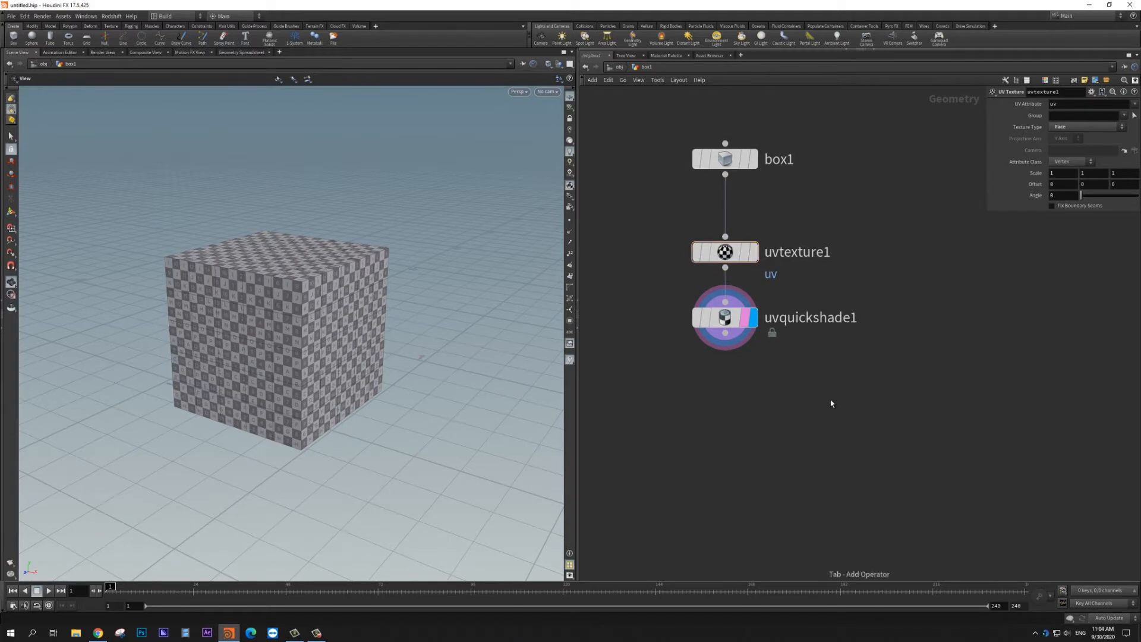
key(Tab)
text(tra)
click(911, 306)
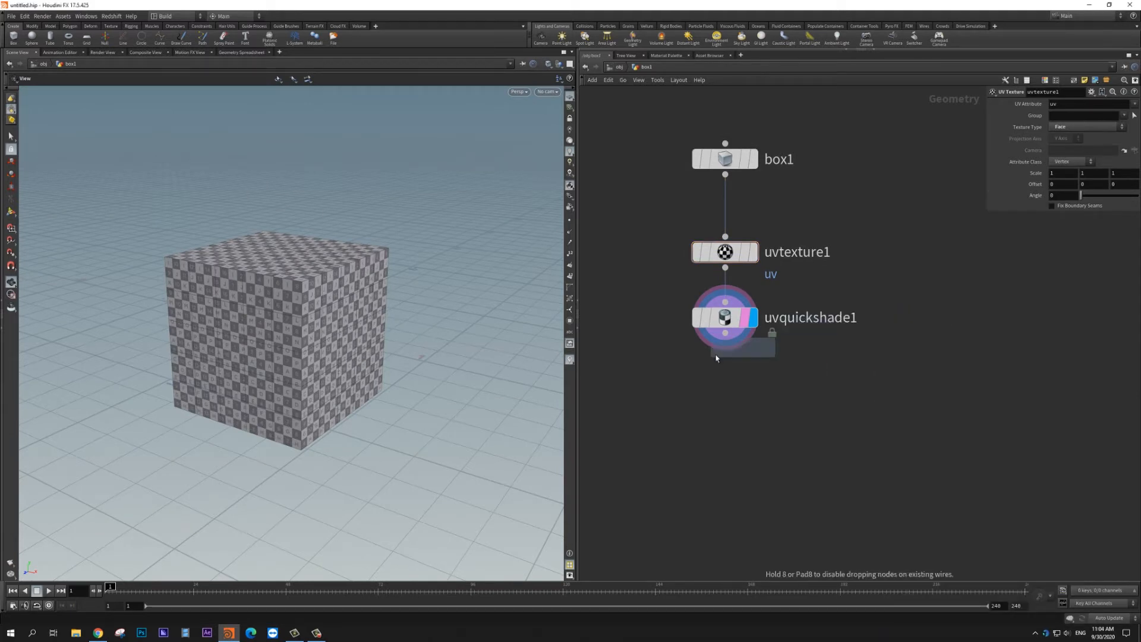
click(760, 392)
click(756, 386)
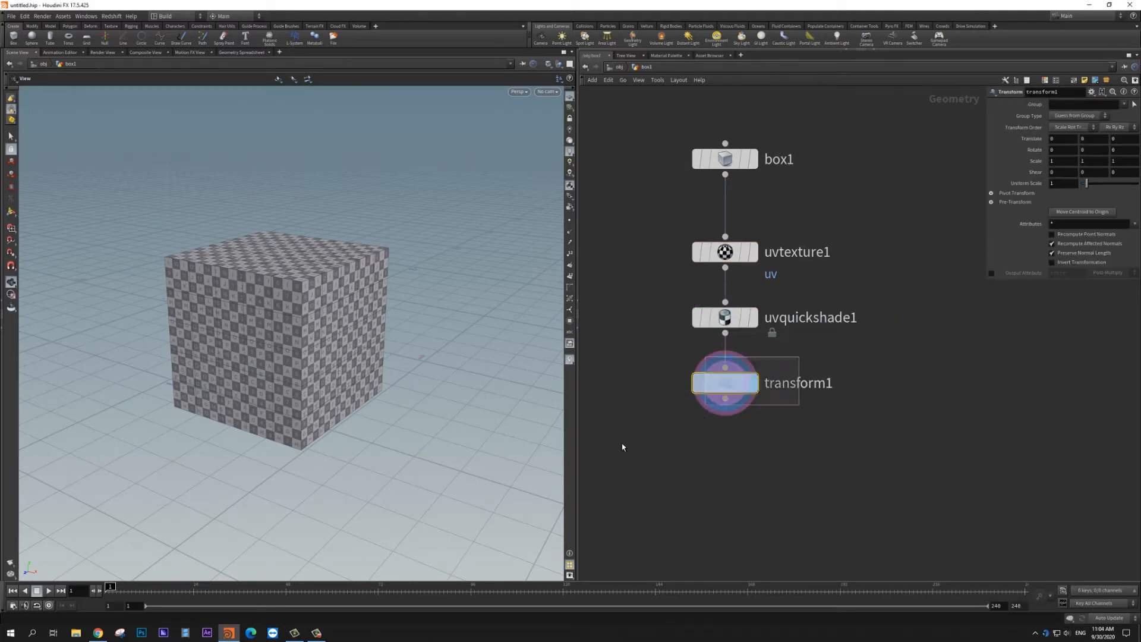
Set the Transform node's X rotation to the expression $F*.5 and scrub the timeline to check it.
click(1053, 150)
text($F*.5)
key(Return)
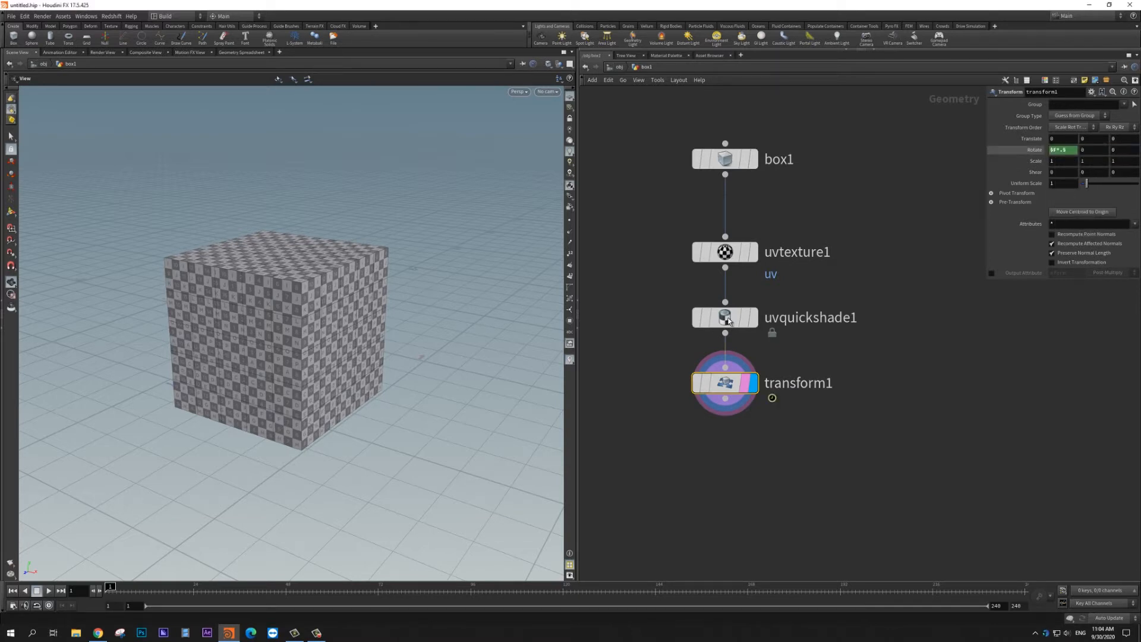
click(1056, 151)
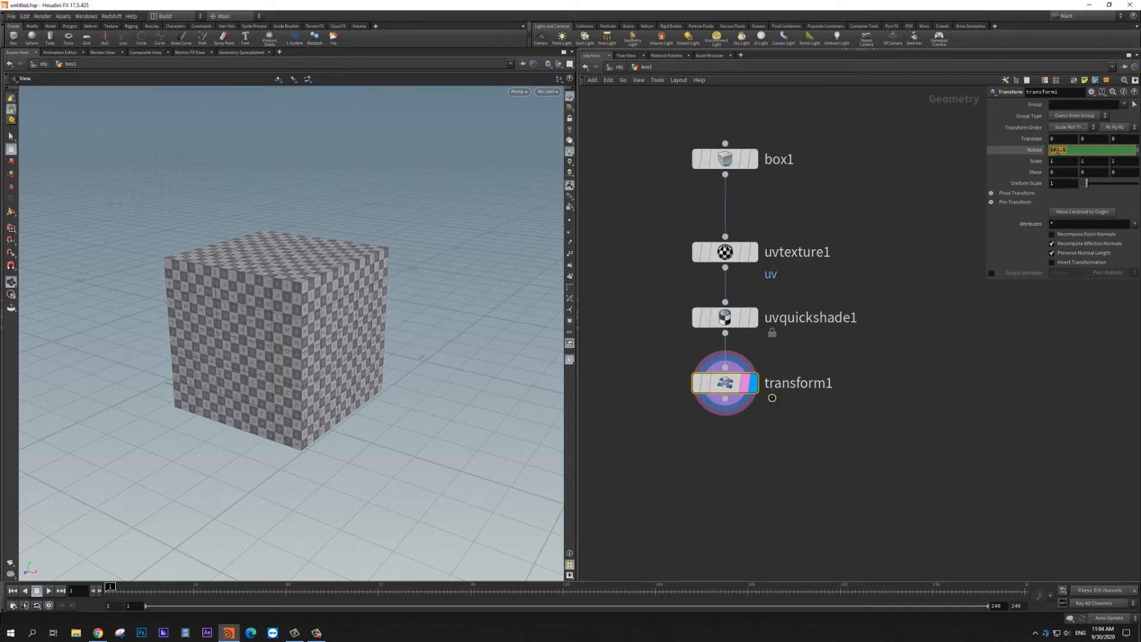
click(1012, 460)
drag(177, 592, 106, 598)
Enter $F*.5 for the Transform node's Y and Z rotation as well and play back the box's rotation.
click(1082, 152)
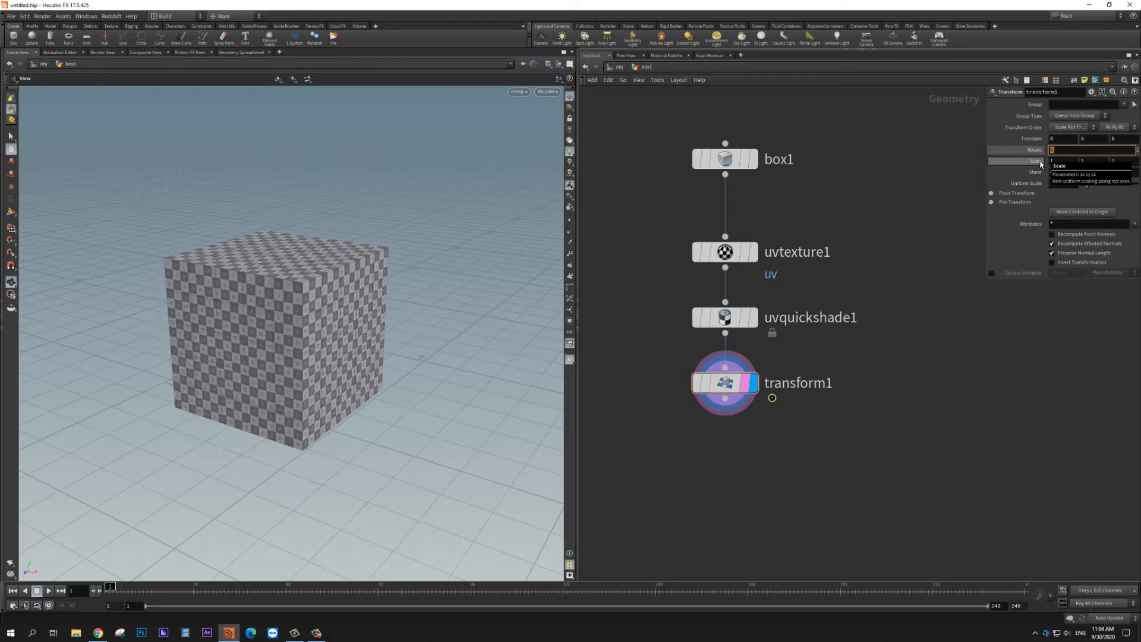
text($F*.5)
key(Return)
key(Up)
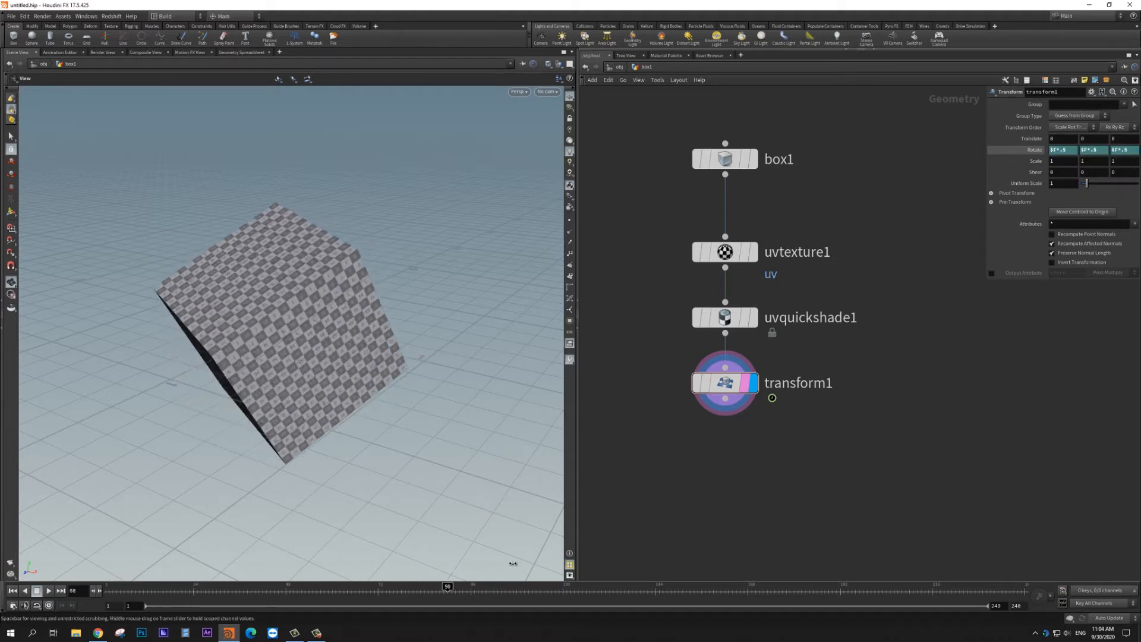
drag(238, 502, 20, 502)
click(51, 590)
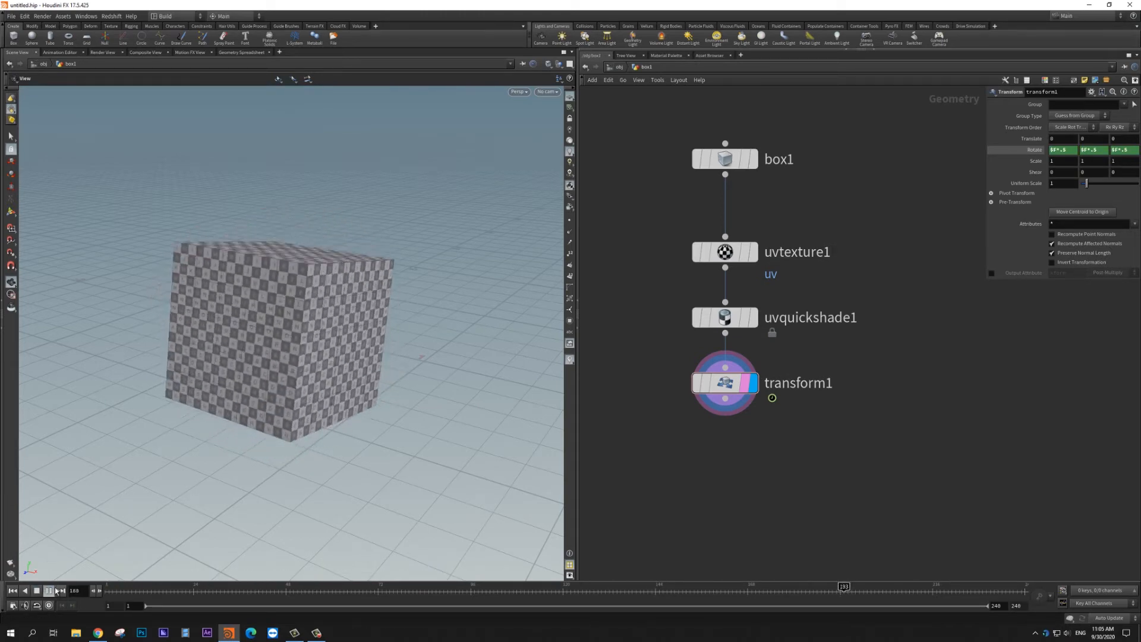
click(121, 588)
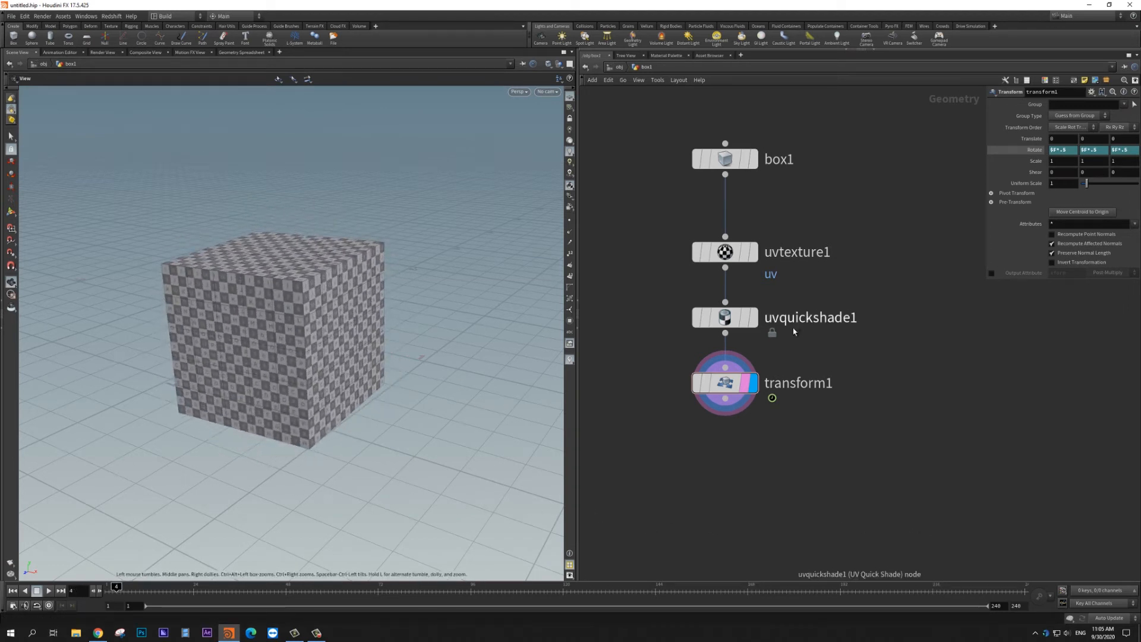
Try copies of the UV Texture and UV Quick Shade nodes wired after the Transform node, scrubbing the timeline to compare the texture.
scroll(762, 333, down, 2)
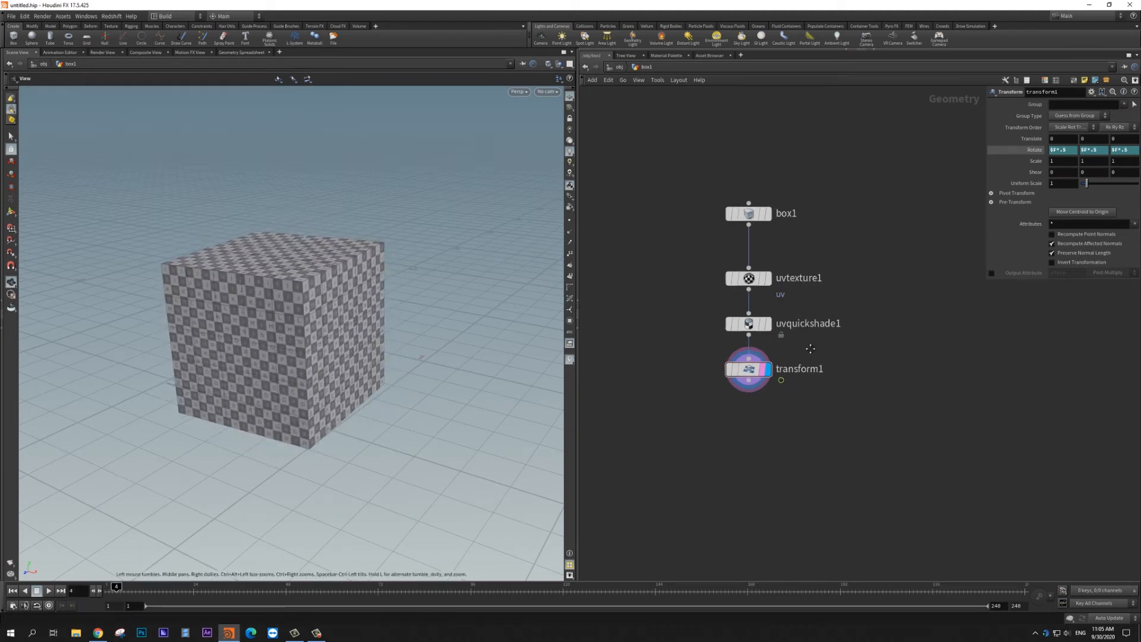
drag(758, 338, 659, 240)
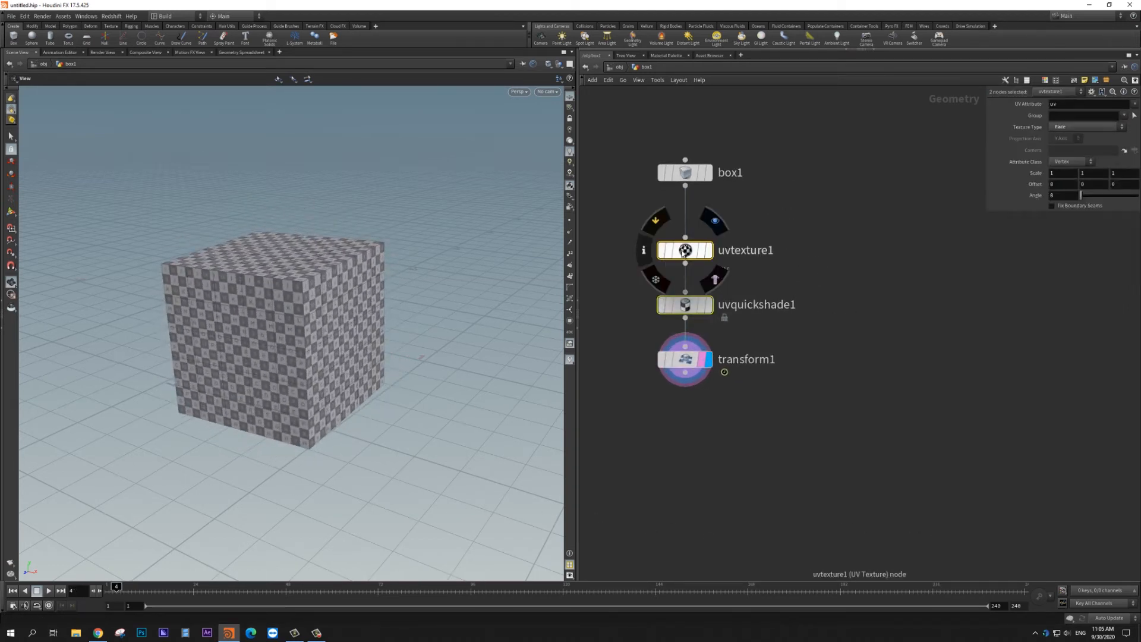
click(715, 326)
alt+drag(697, 306, 776, 411)
drag(685, 372, 767, 397)
click(789, 410)
mouse_move(262, 589)
mouse_down()
mouse_move(193, 589)
mouse_move(686, 588)
mouse_move(281, 588)
mouse_up()
drag(187, 581, 94, 561)
Delete the copied UV nodes and display the Transform node again.
drag(884, 506, 757, 407)
key(Delete)
click(703, 359)
middle_drag(813, 362, 805, 379)
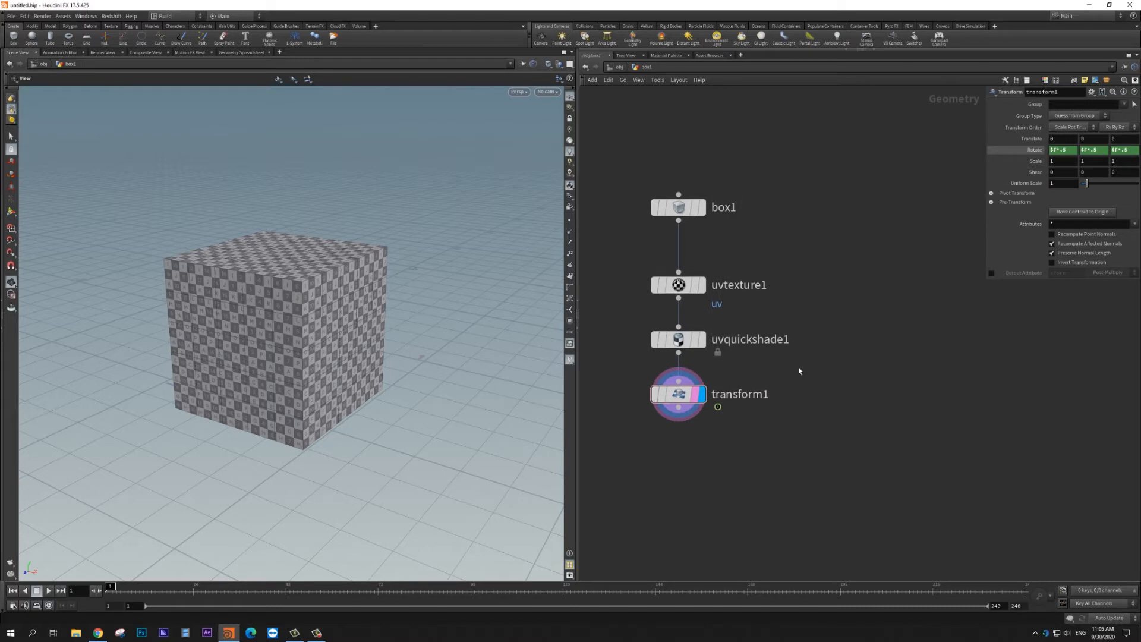
middle_drag(807, 285, 808, 311)
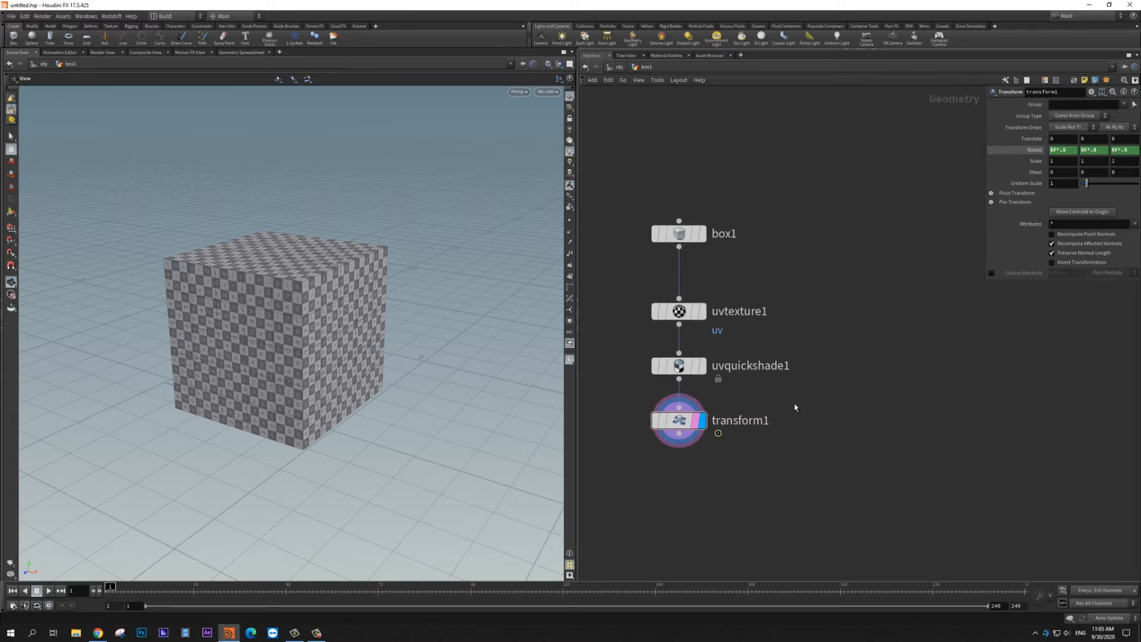
In the mat network, create a Redshift Material node and an RS Material node beside it.
click(620, 66)
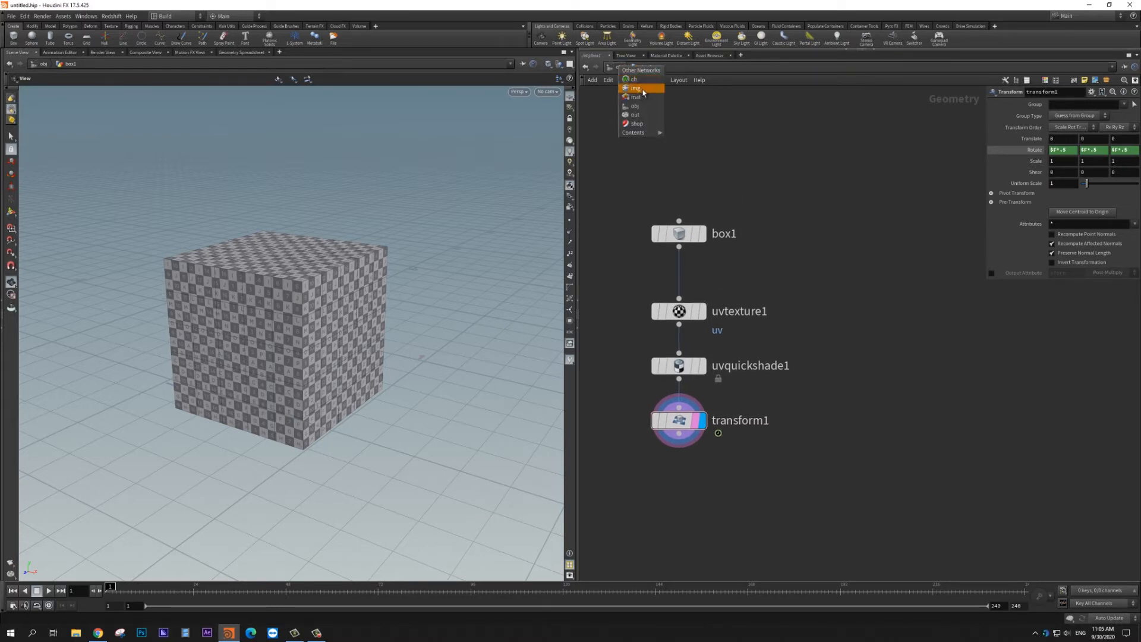
click(633, 92)
key(Tab)
text(red)
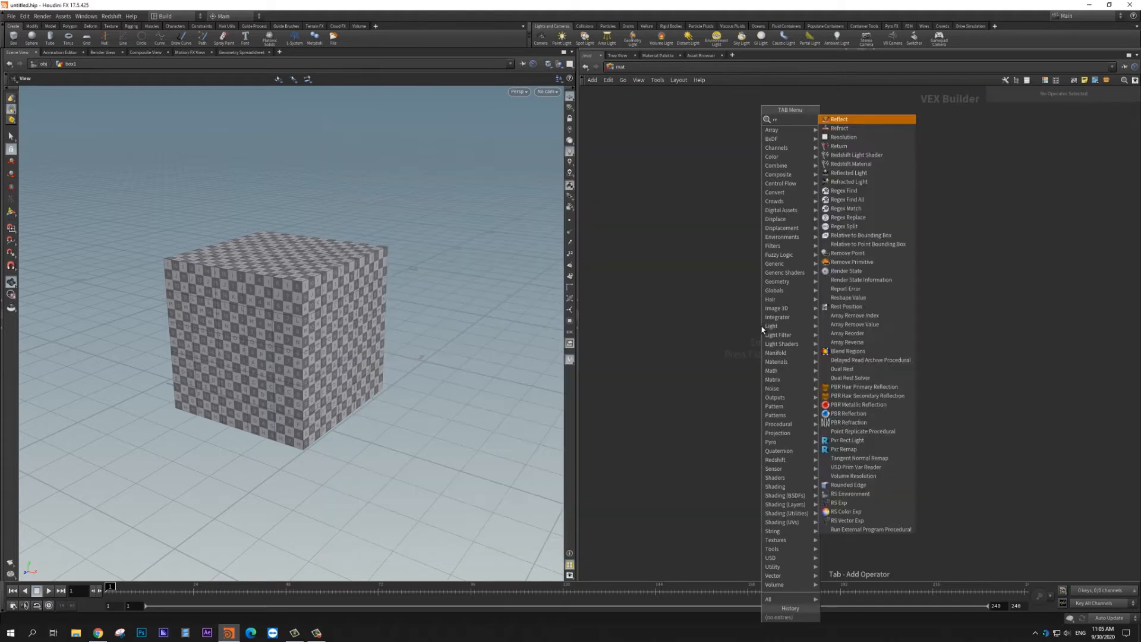
key(Return)
click(762, 329)
key(Tab)
text(rs mat)
key(Return)
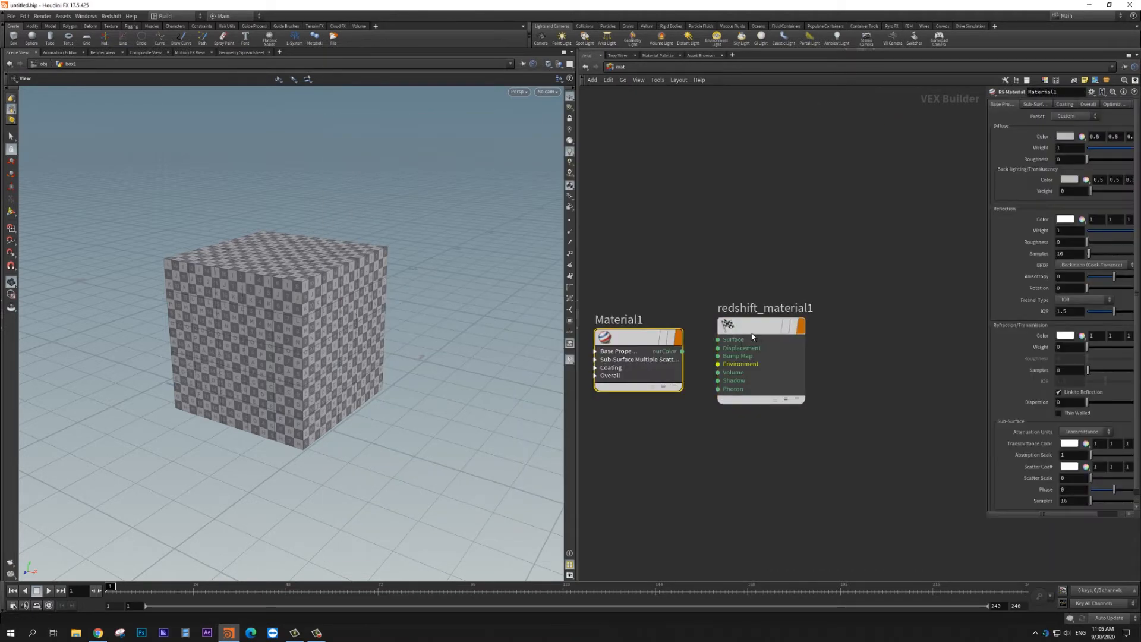
Connect Material1's output to the Redshift Material's Surface input and rename the Redshift Material node as test.
drag(683, 353, 783, 339)
drag(622, 338, 695, 326)
double_click(797, 308)
text(t)
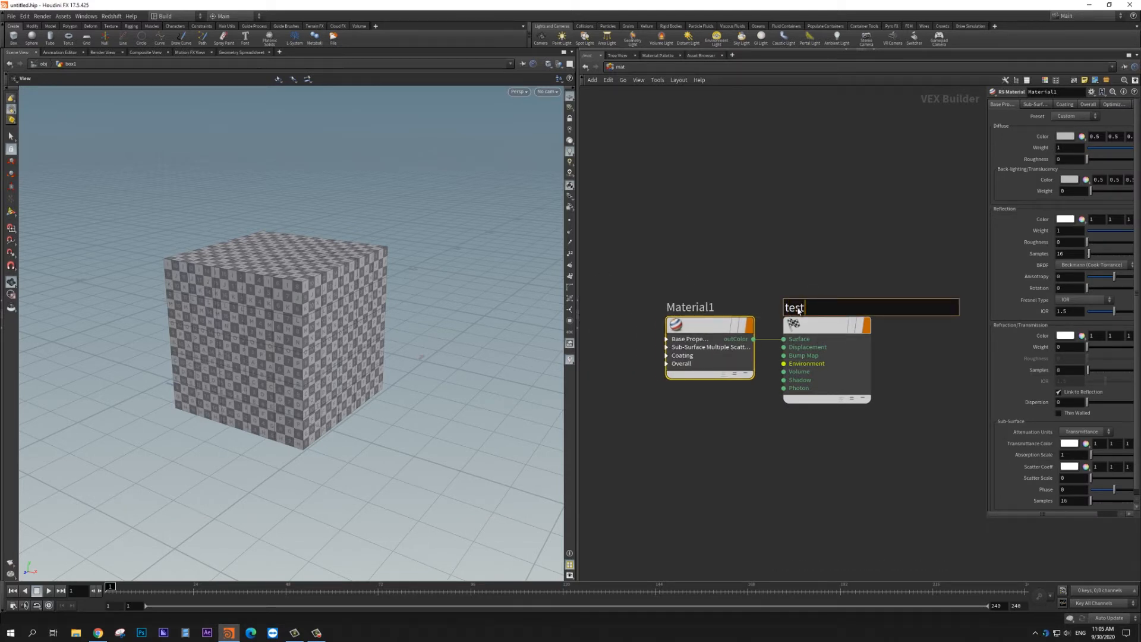
text(est)
key(Return)
Add an RS Noise node and connect its outColor to Material1's diffuse_color input.
click(667, 338)
key(Tab)
text(rs noise)
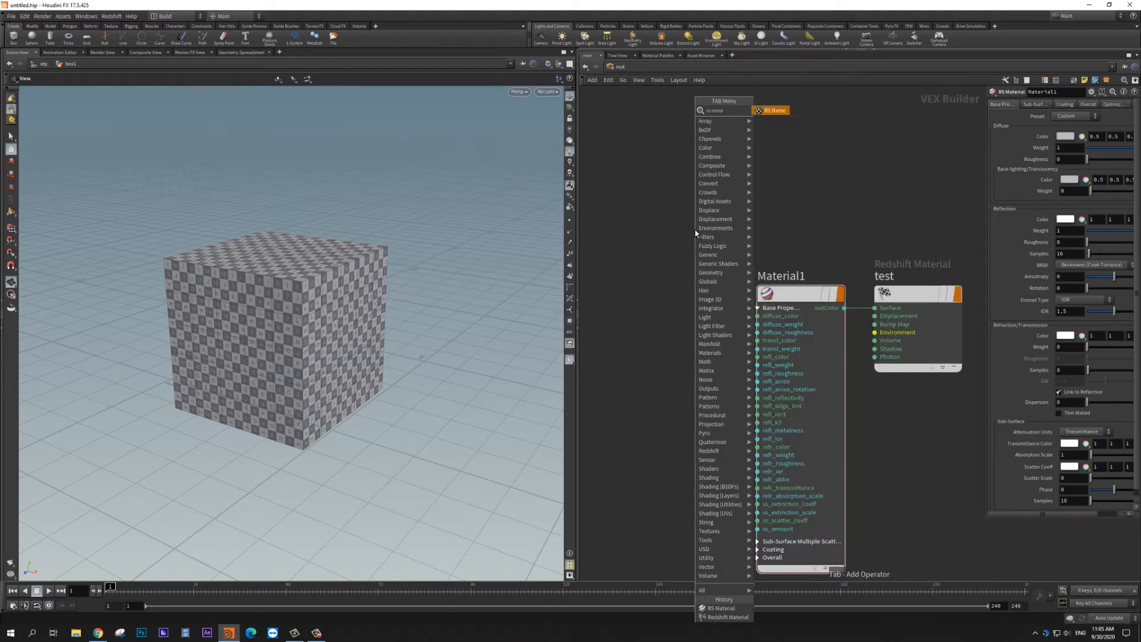
key(Return)
click(626, 318)
click(672, 332)
click(757, 316)
drag(640, 356, 697, 332)
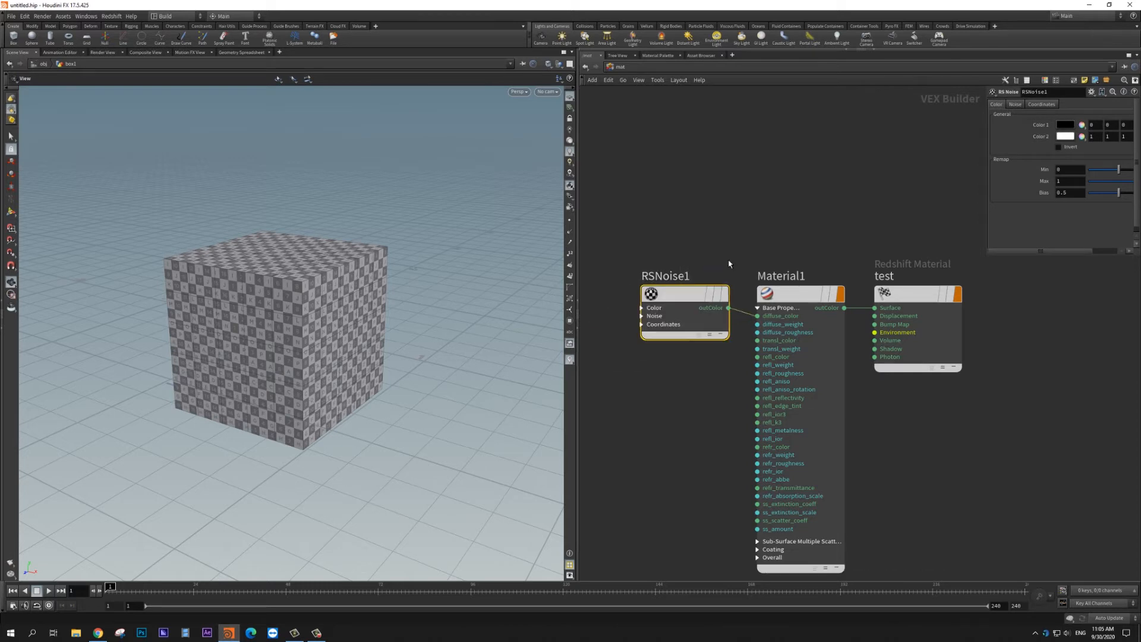
Go to the obj network, add an RSLightDome and place it beside box1.
click(618, 70)
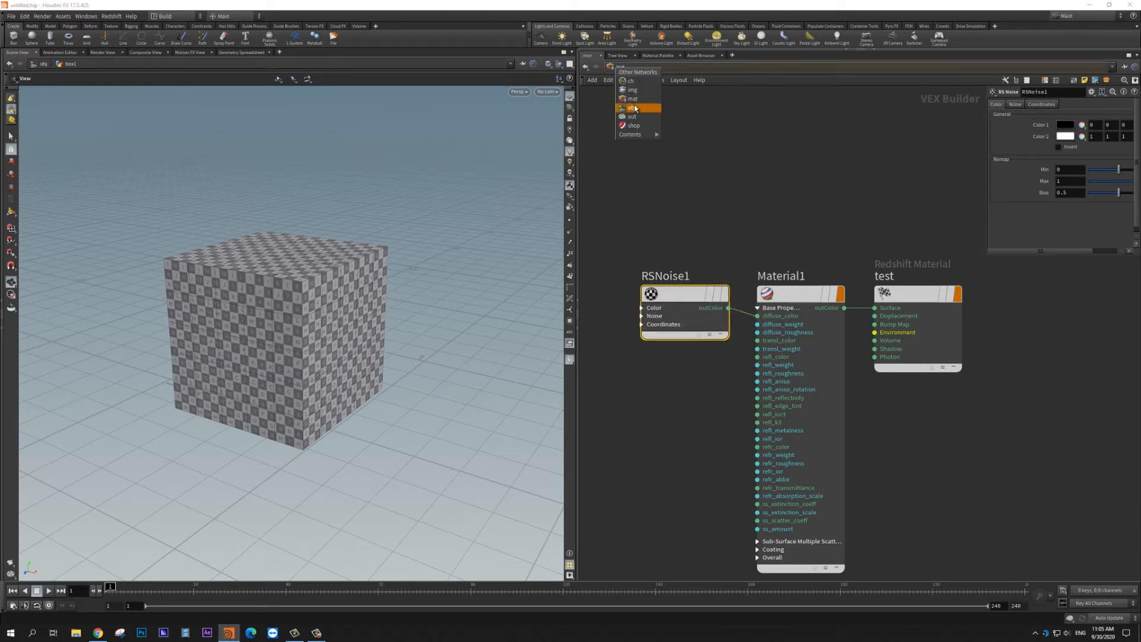
click(636, 106)
click(693, 228)
key(Tab)
text(rsl)
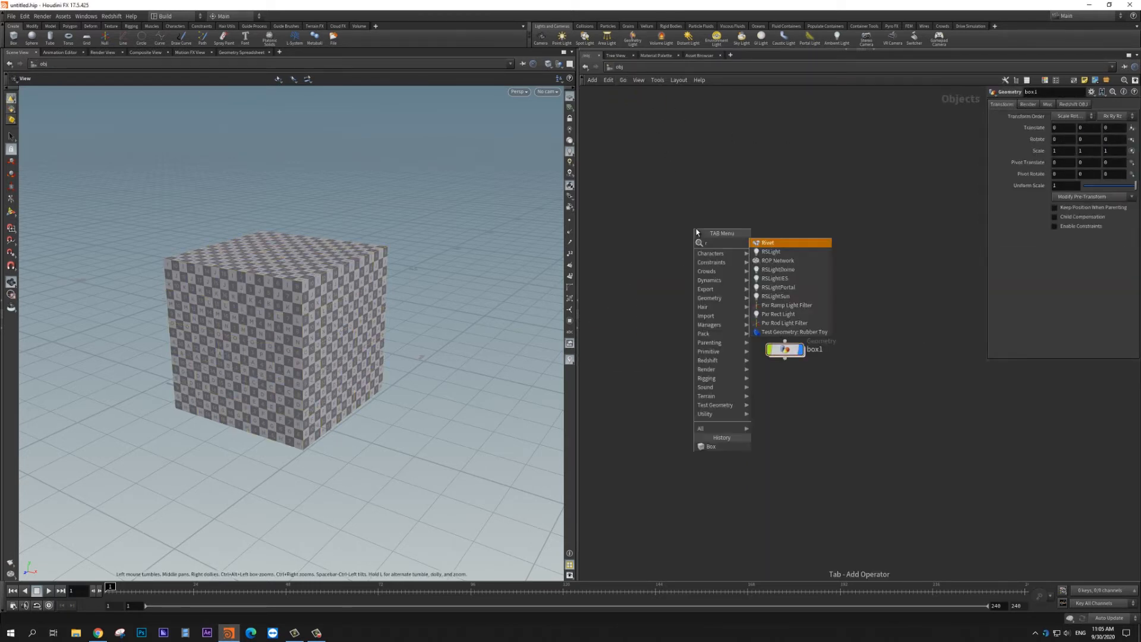
key(Return)
click(697, 232)
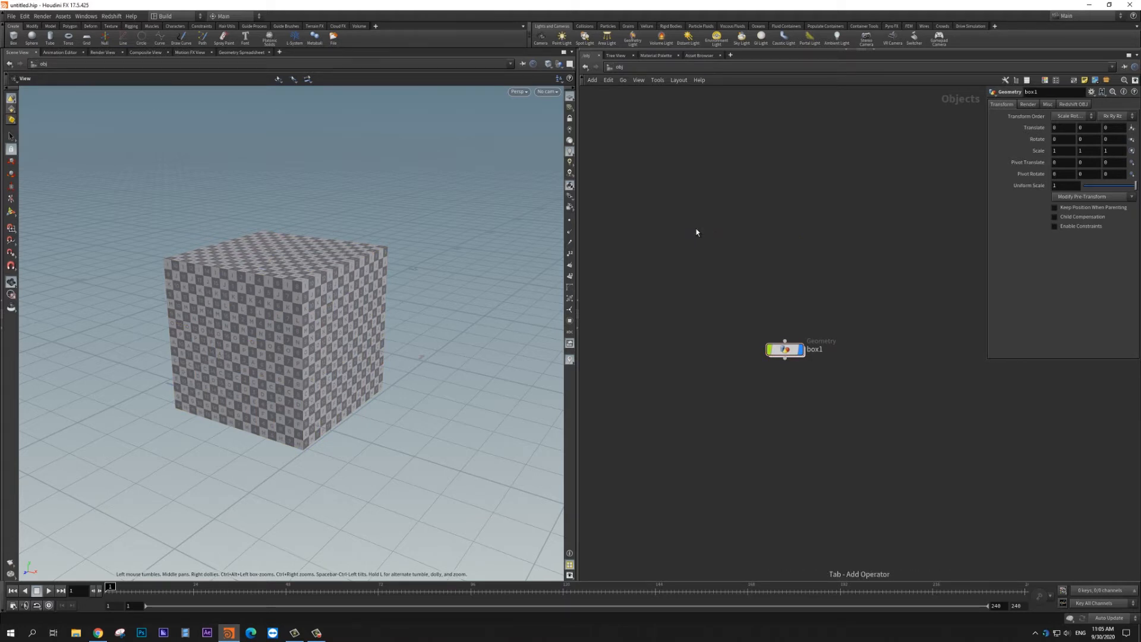
key(Tab)
text(rsd)
key(Return)
click(697, 228)
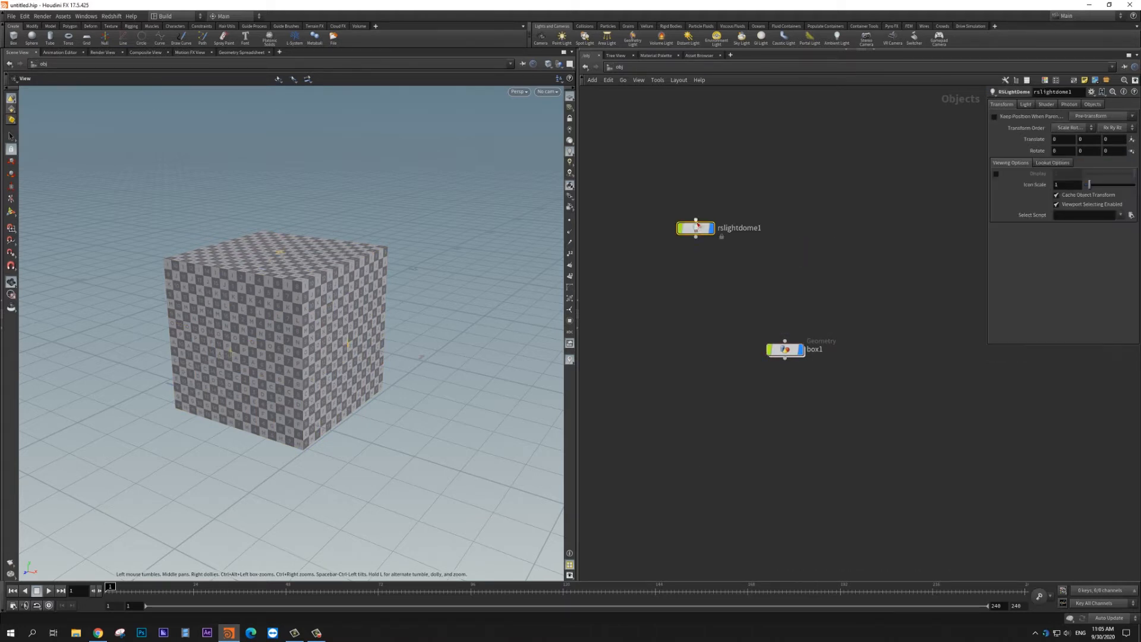
drag(699, 225, 698, 346)
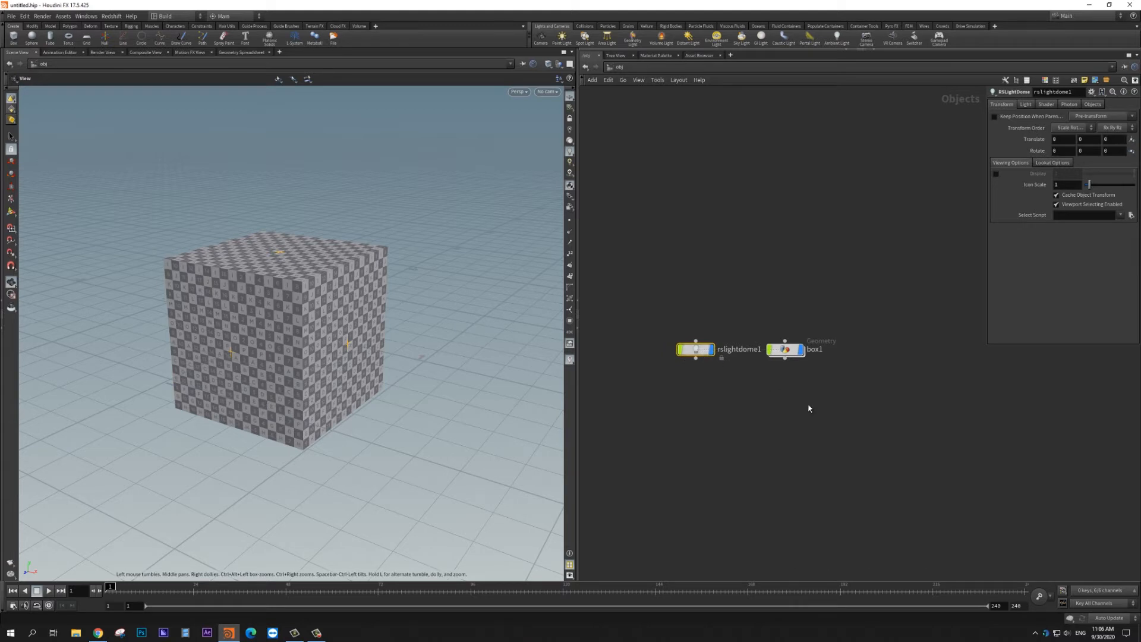
Add a camera to the obj network and place it below box1.
key(Tab)
mouse_move(837, 415)
click(905, 405)
click(752, 401)
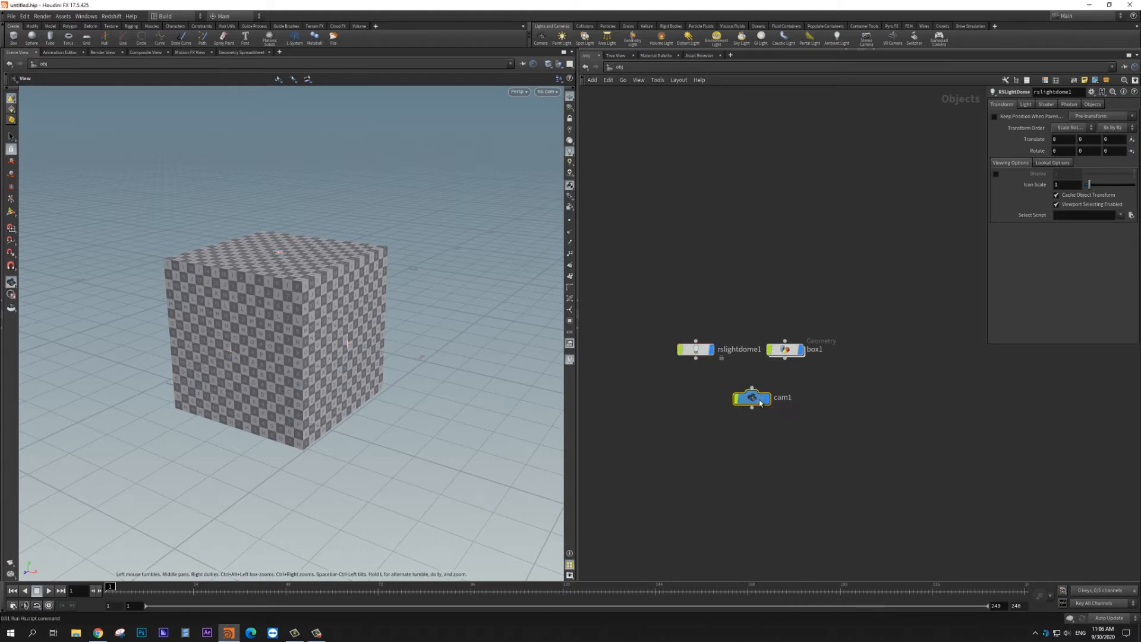
Look through cam1 in the viewport, lock the camera to the view and frame the box.
click(547, 91)
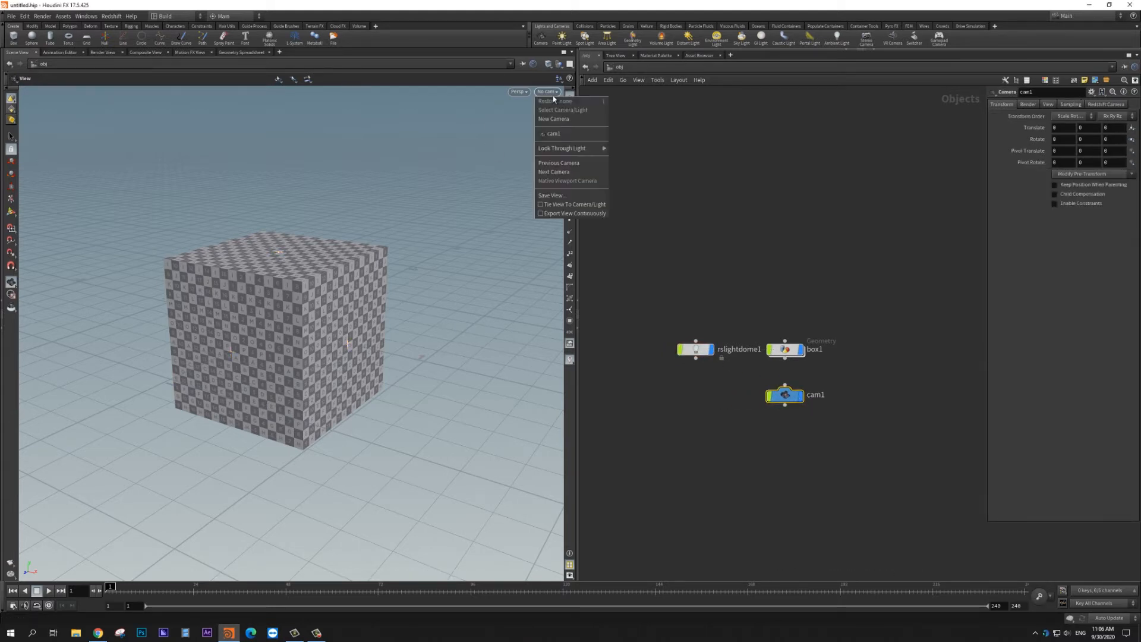
click(562, 134)
click(569, 119)
right_drag(405, 273, 249, 398)
drag(249, 309, 353, 362)
drag(325, 315, 307, 316)
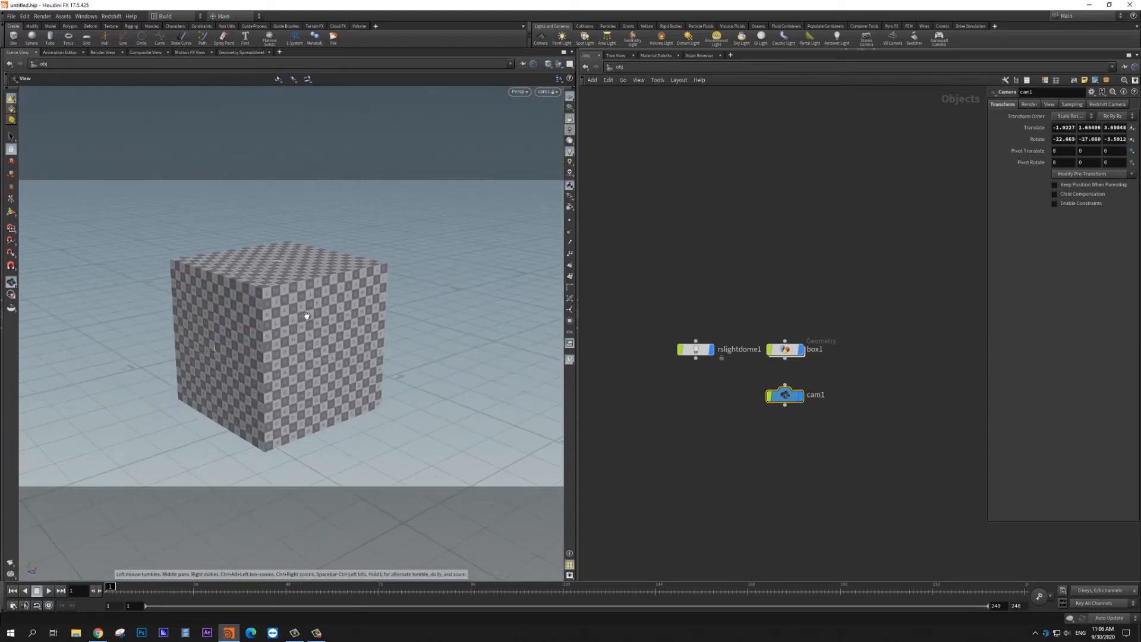
Inside box1, add a Material node below transform1, connect it and make it the displayed node.
click(785, 349)
key(Return)
key(Tab)
text(null)
key(Return)
click(699, 450)
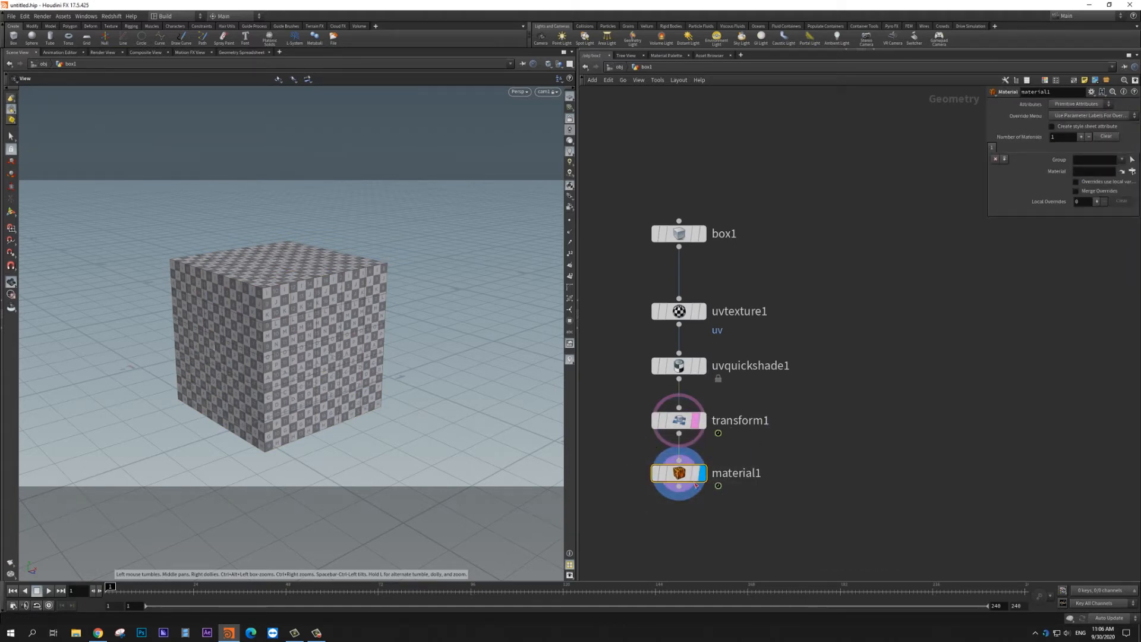
Assign the test material from the mat network to the material1 node.
click(1131, 172)
click(1032, 114)
double_click(1065, 132)
click(698, 475)
Leave the box1 network and go to the out network.
click(619, 67)
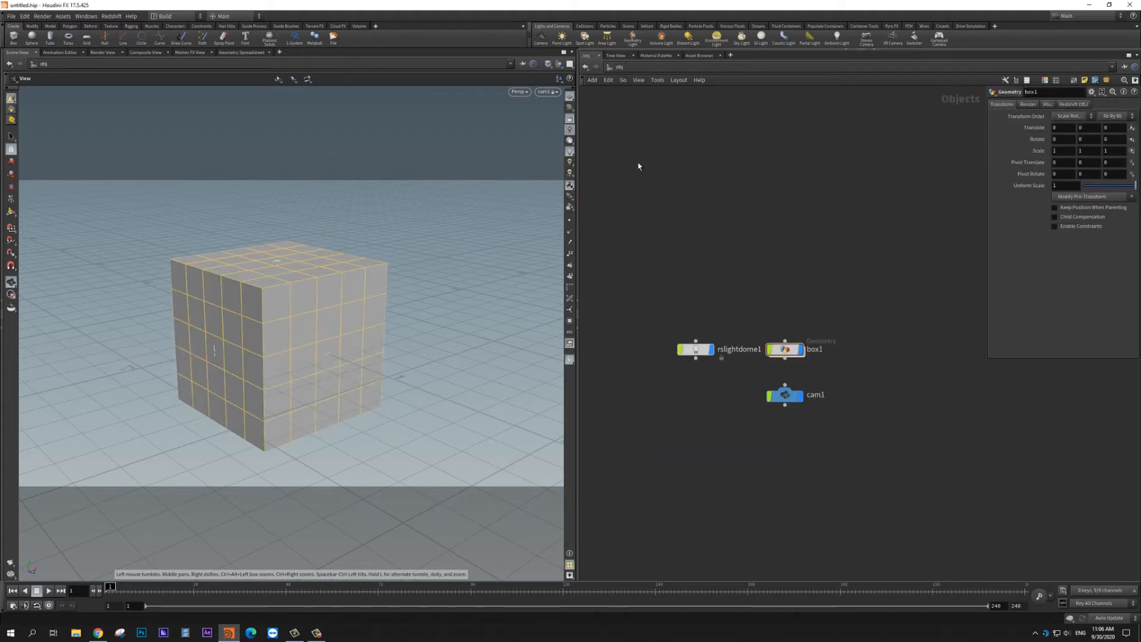
click(619, 67)
click(623, 119)
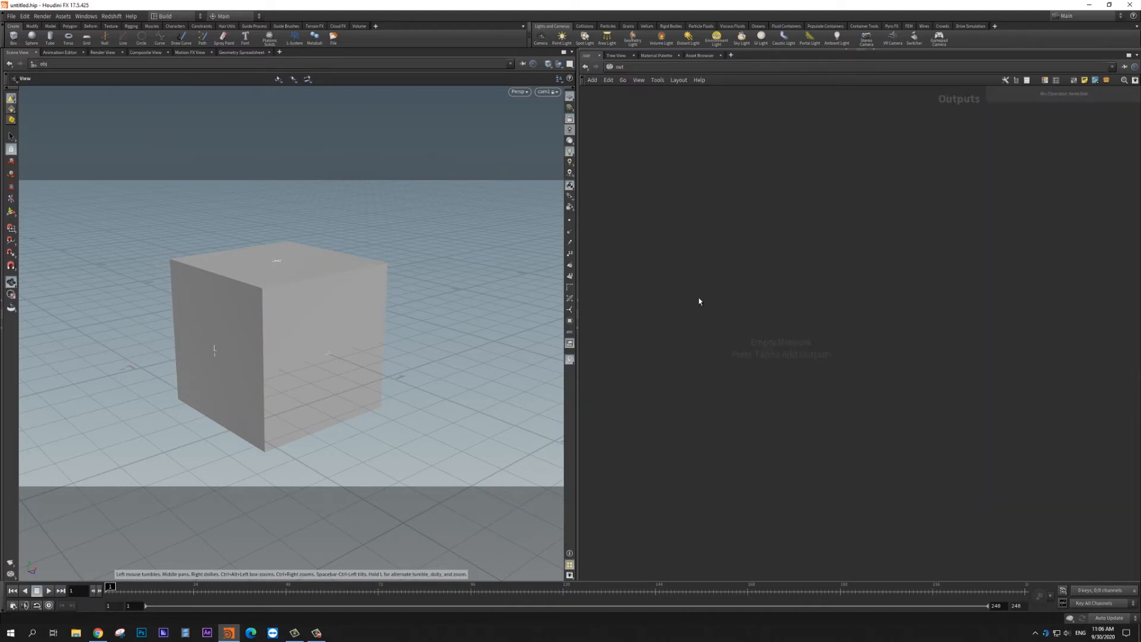
Switch to the Windows desktop and create a new folder named testrender.
click(1123, 5)
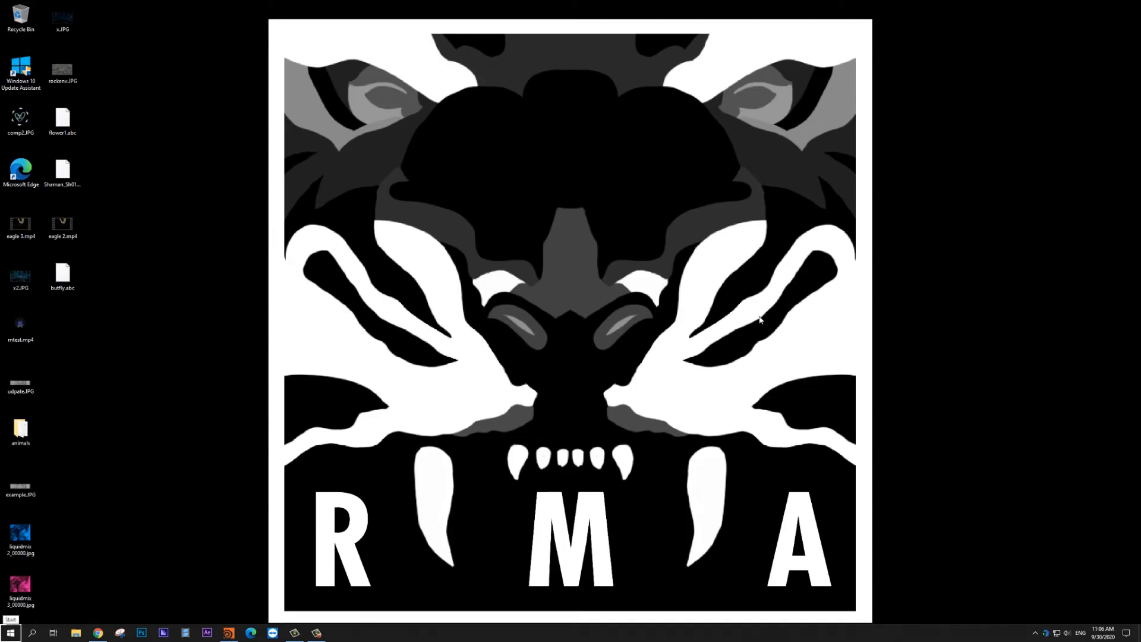
right_click(551, 337)
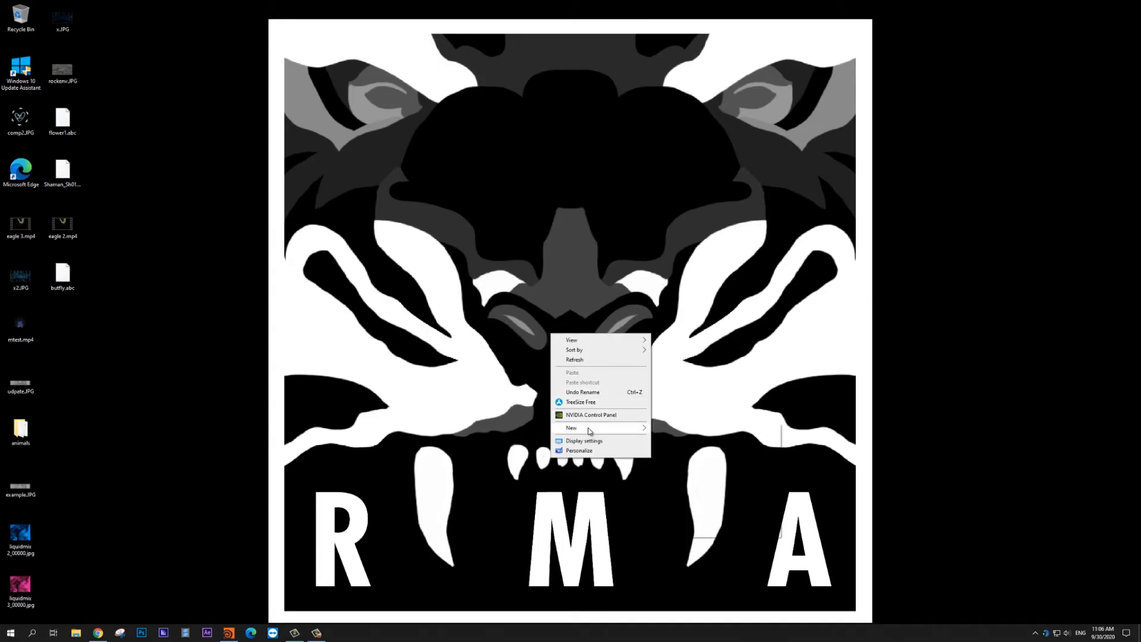
click(661, 430)
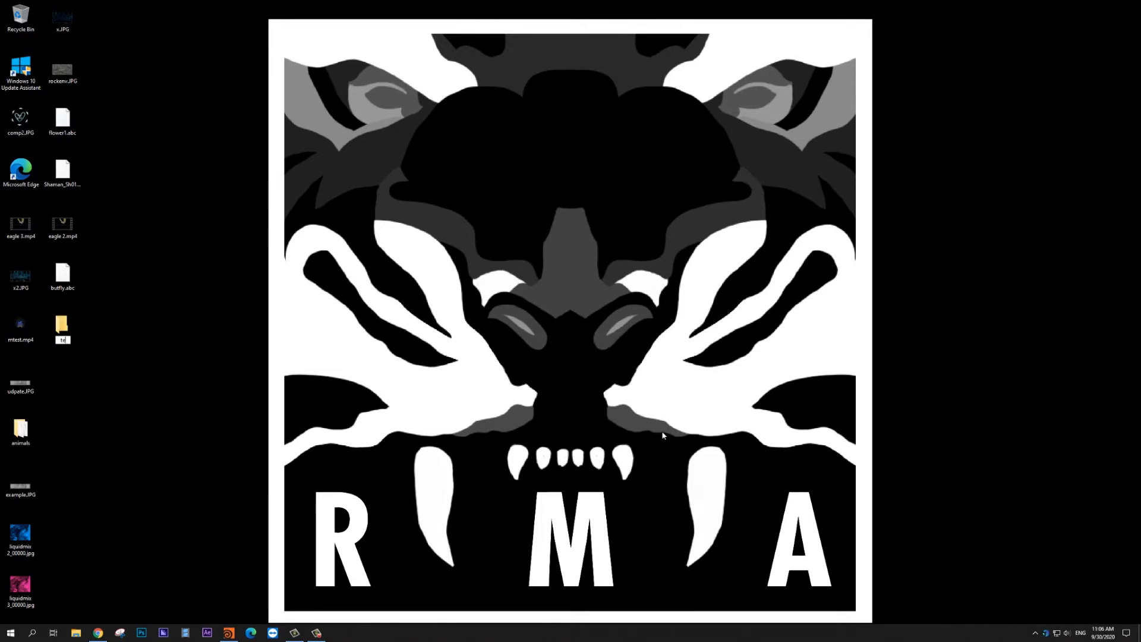
text(testrender)
key(Return)
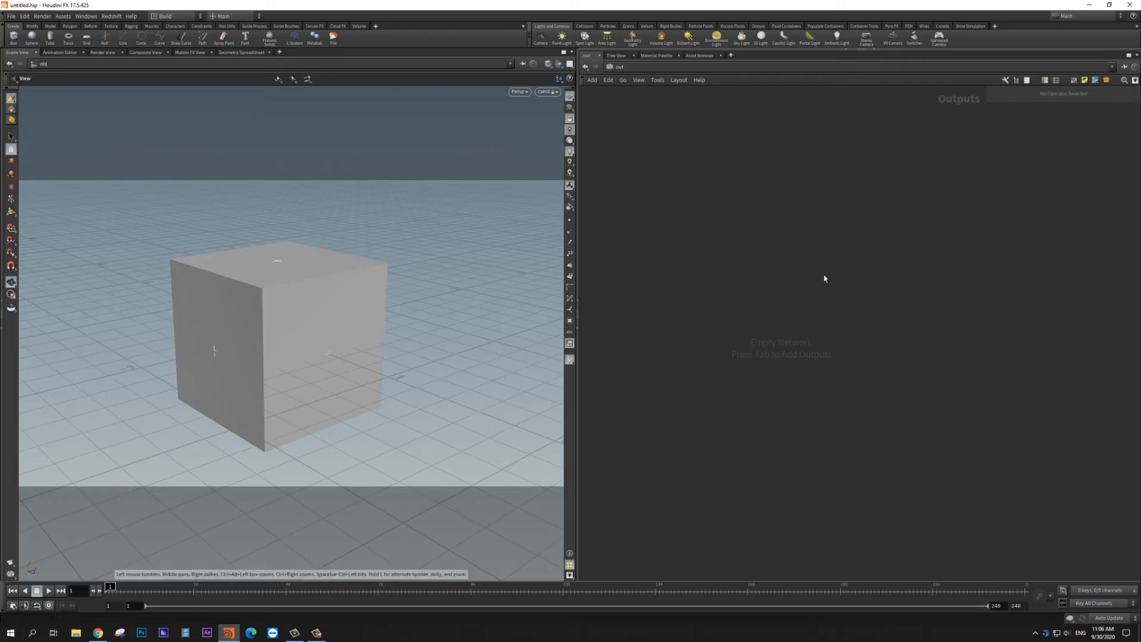
Back in Houdini, add a Redshift ROP to the out network and set its valid frame range to Render Frame Range.
key(Tab)
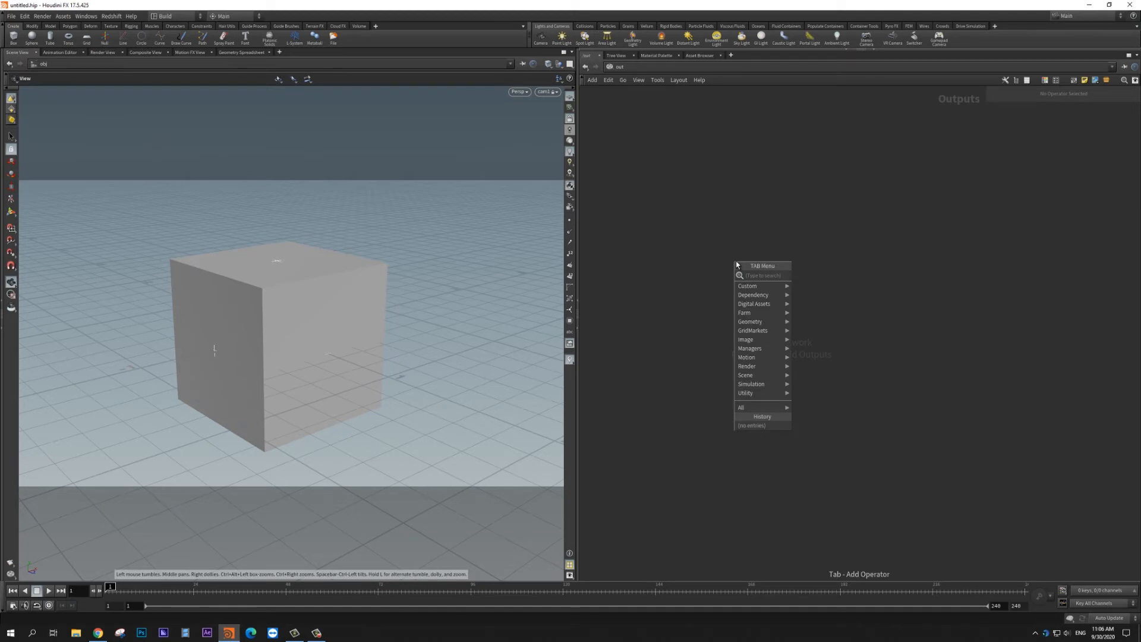
text(reds)
click(819, 286)
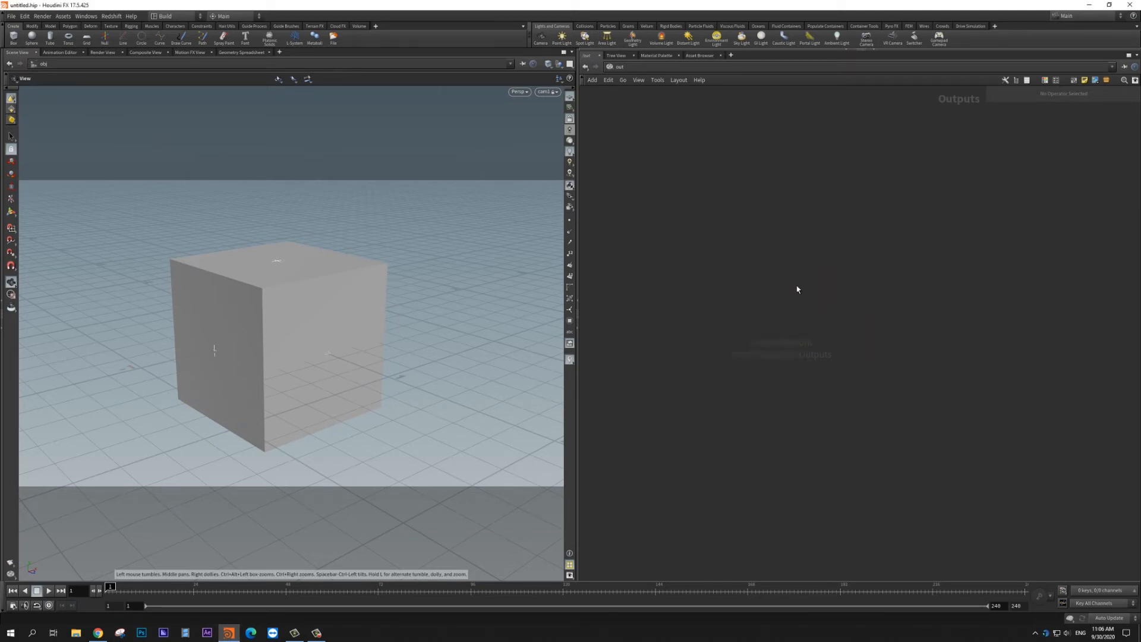
drag(985, 176, 663, 196)
click(805, 118)
click(782, 137)
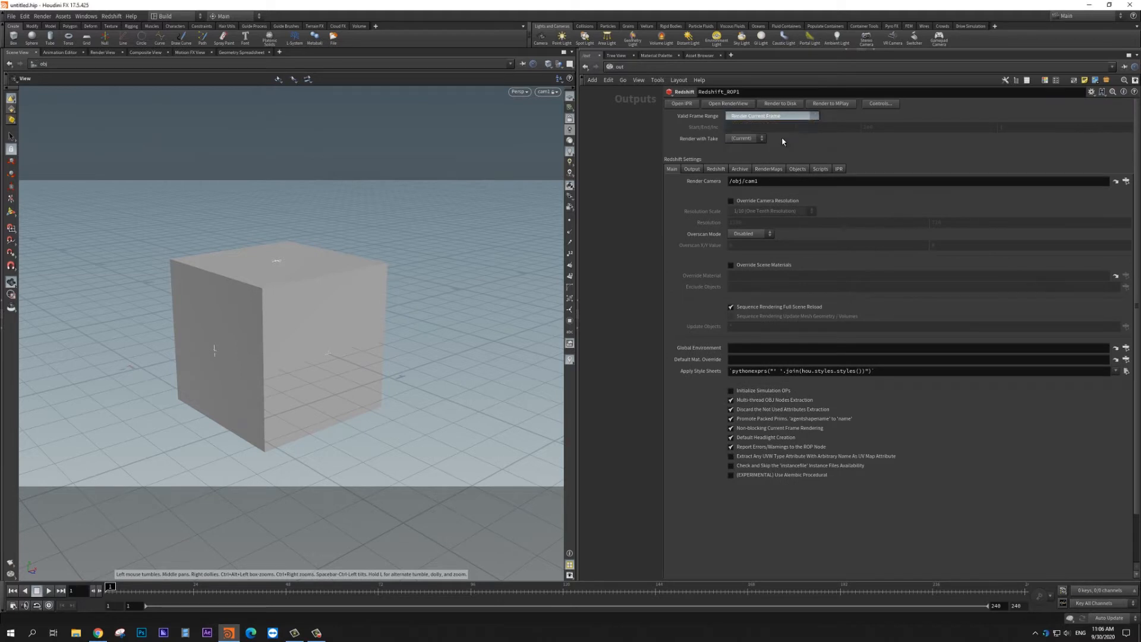
Set the Redshift ROP's common file prefix to $HIP/Desktop/testrender/test.$F.exr.
click(691, 169)
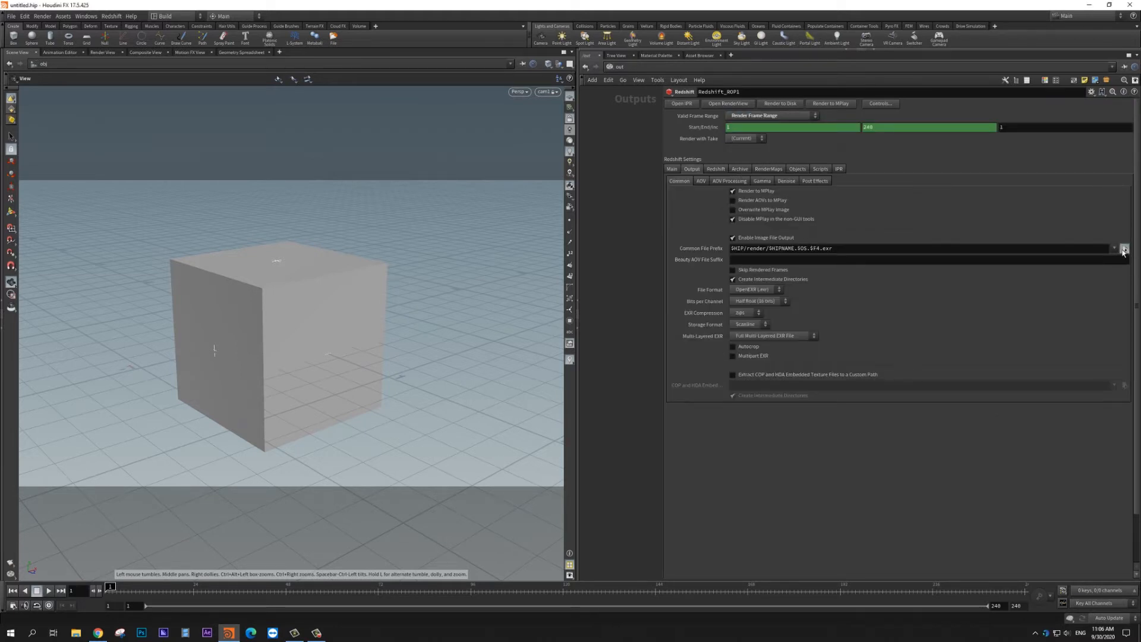
click(1123, 248)
double_click(921, 194)
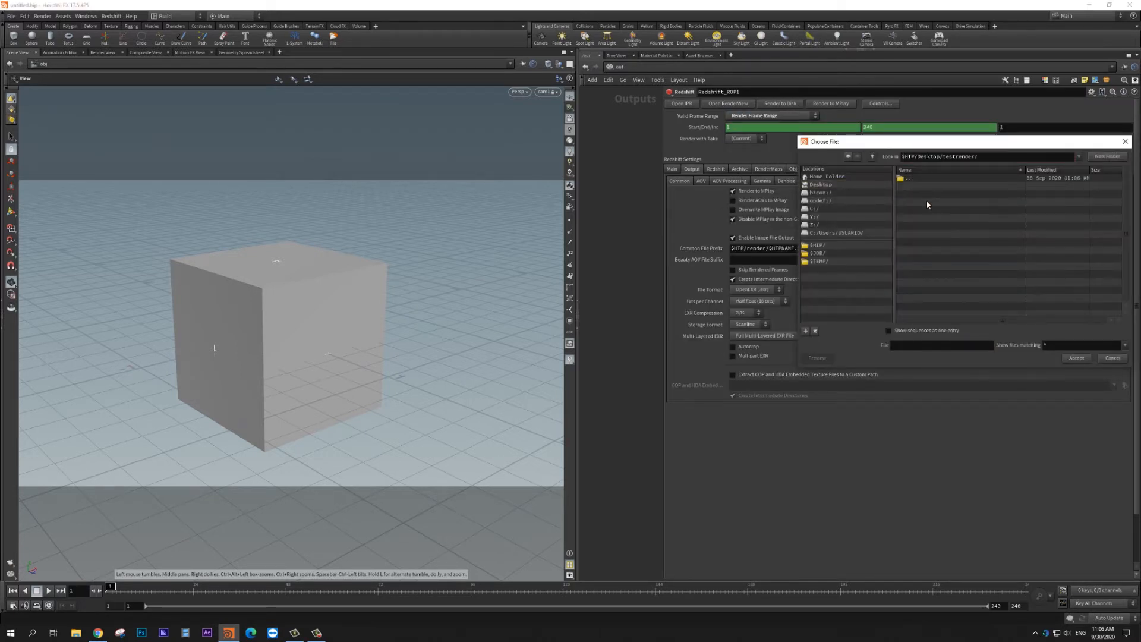
click(935, 347)
text(test.$F.exr)
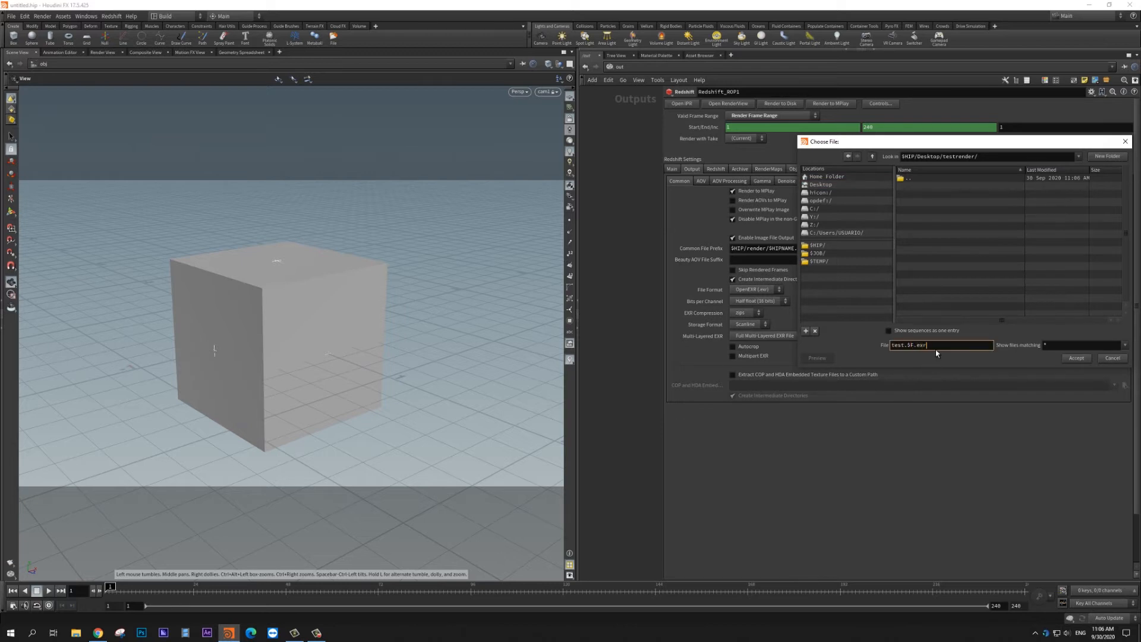
key(Return)
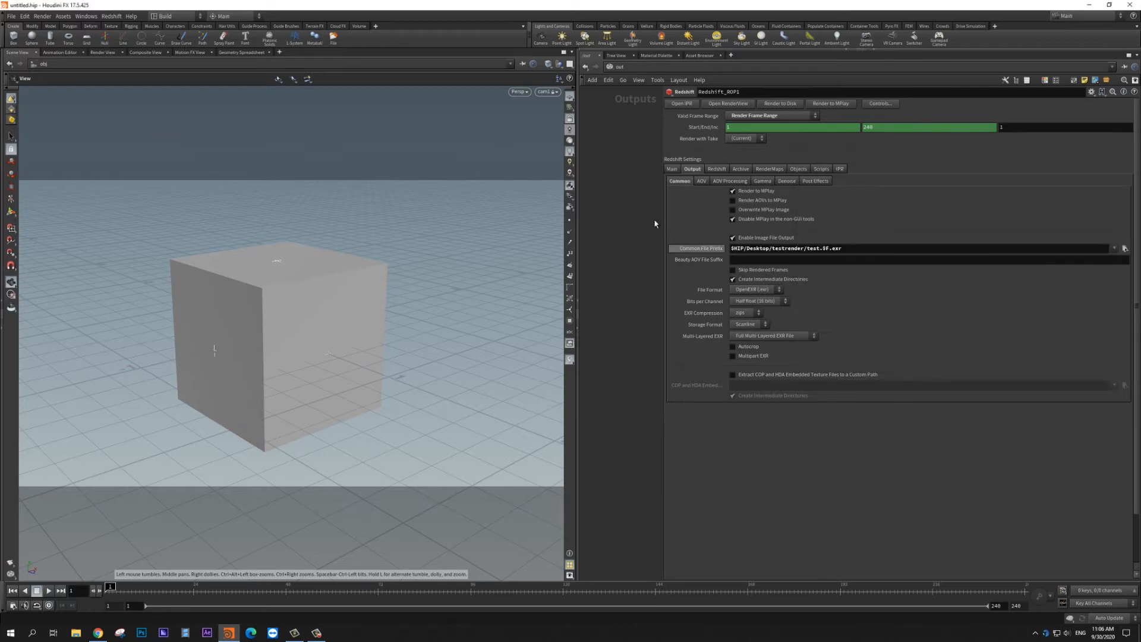
Enable Override Camera Resolution on the Redshift ROP and reframe the box smaller in cam1's view.
click(681, 171)
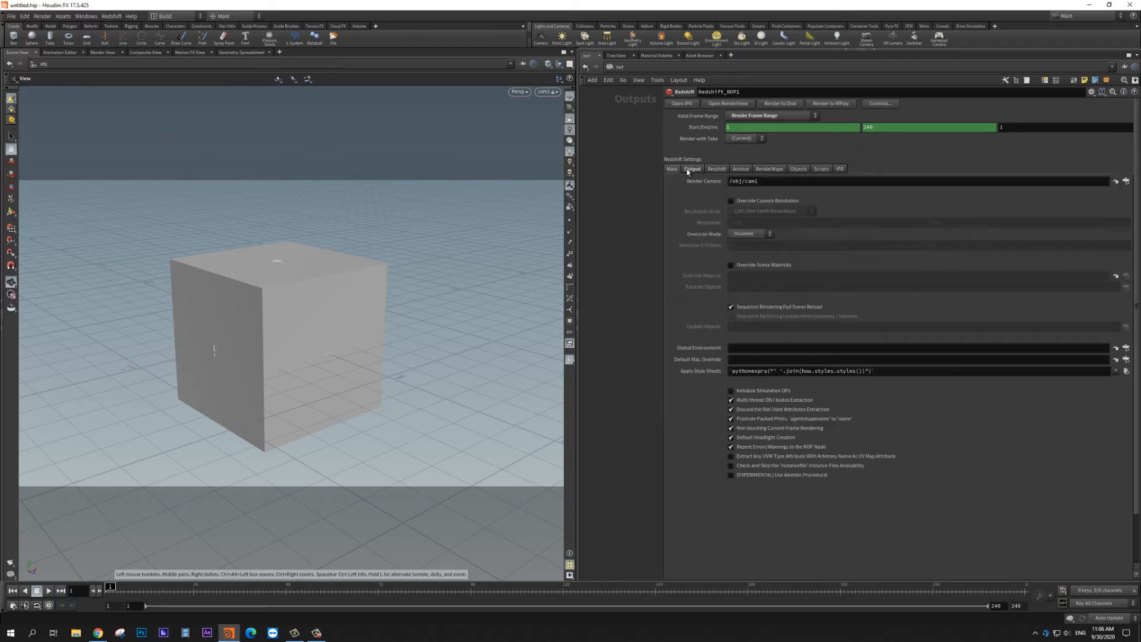
click(730, 201)
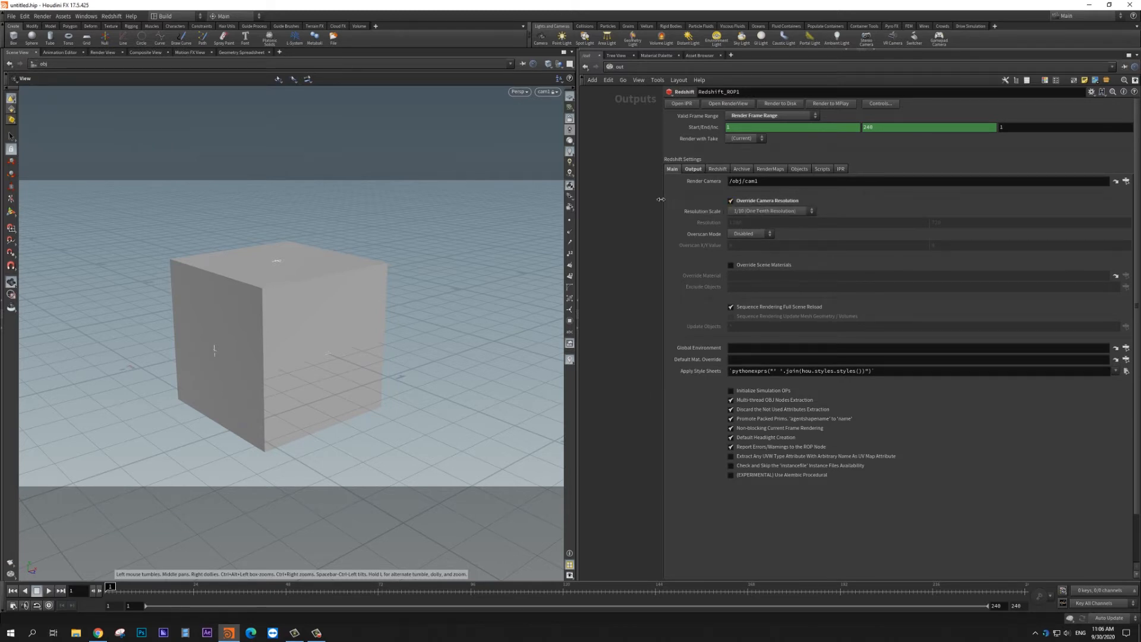
drag(661, 199, 830, 201)
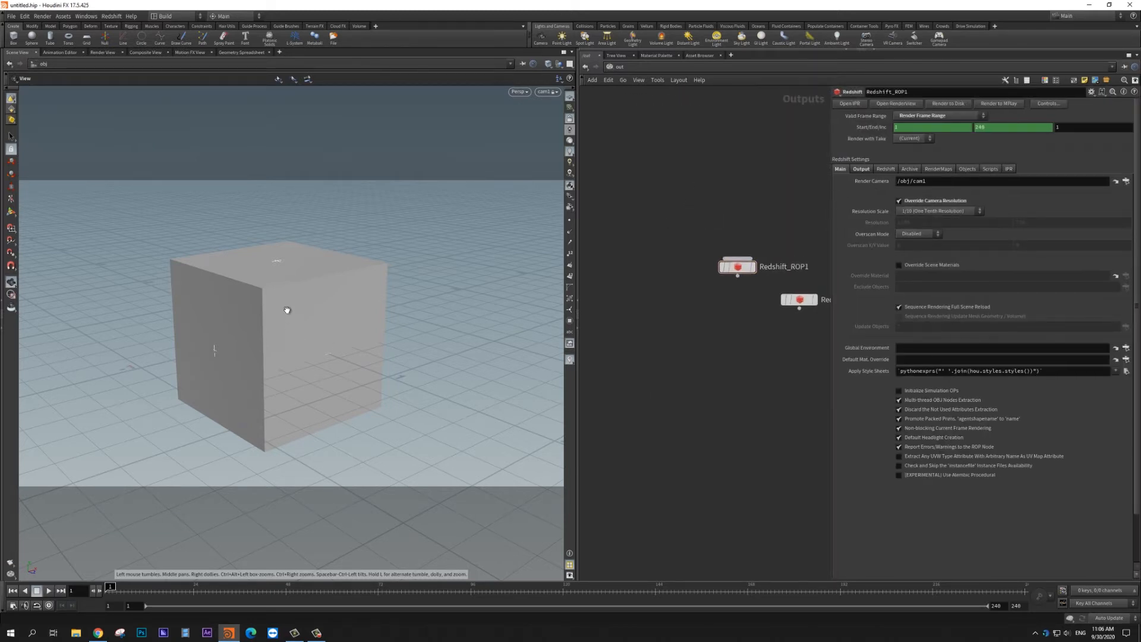
drag(287, 310, 273, 334)
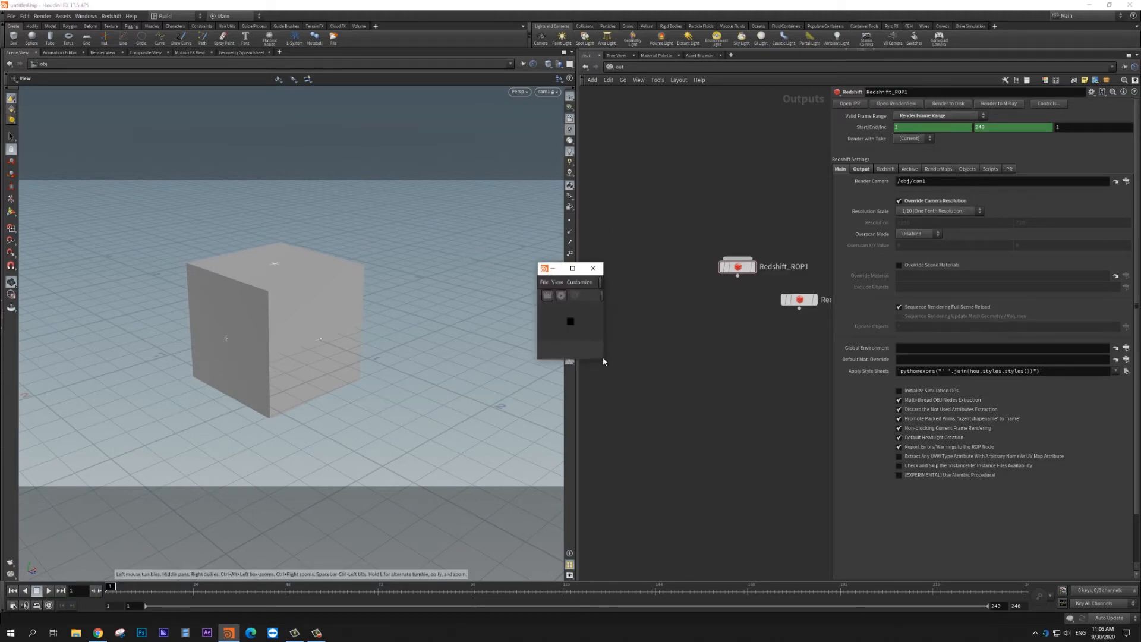
Enlarge the Redshift Render View, select the Redshift ROP for its preview render, and disable the ROP's Override Camera Resolution.
drag(603, 360, 861, 540)
click(604, 281)
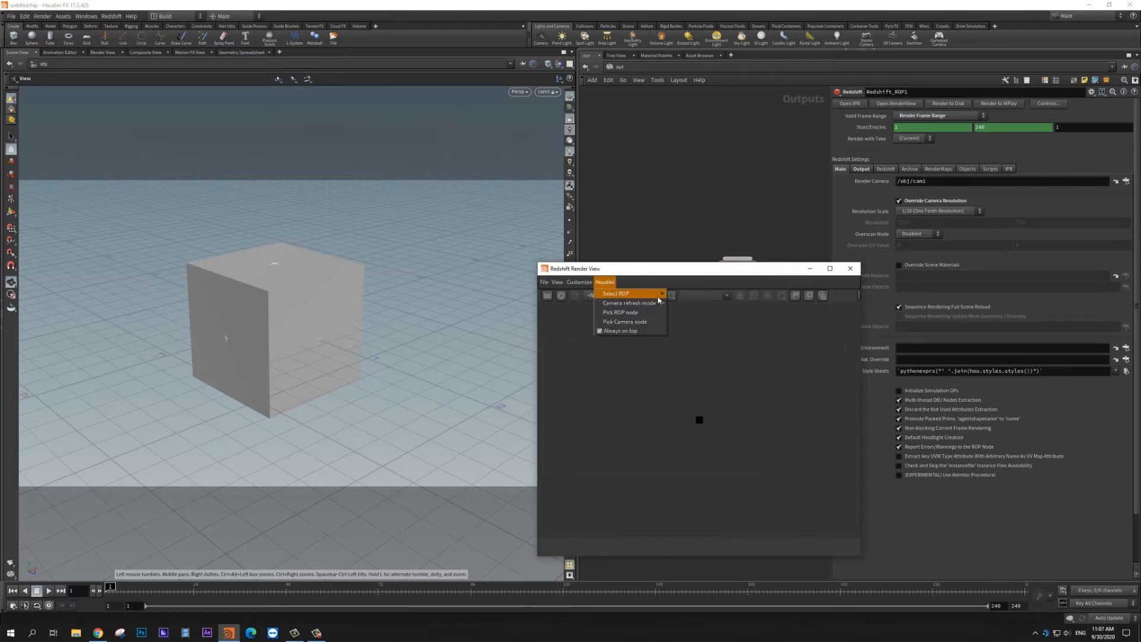
click(694, 290)
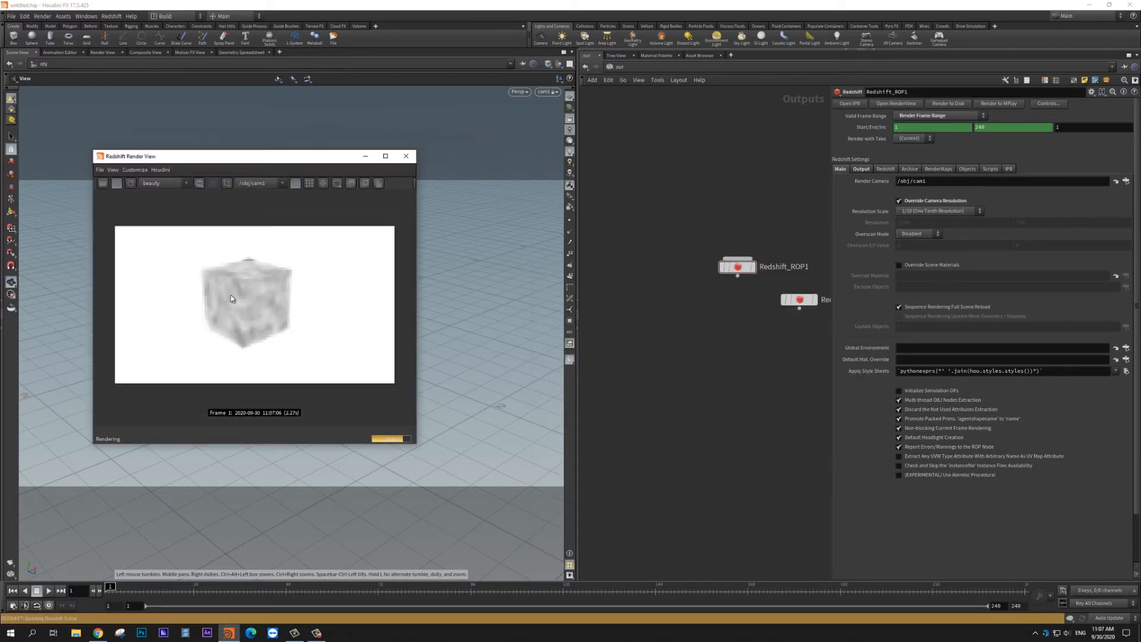
click(914, 202)
Go to the obj network and disable Enable Background in rslightdome1's shader settings.
click(619, 67)
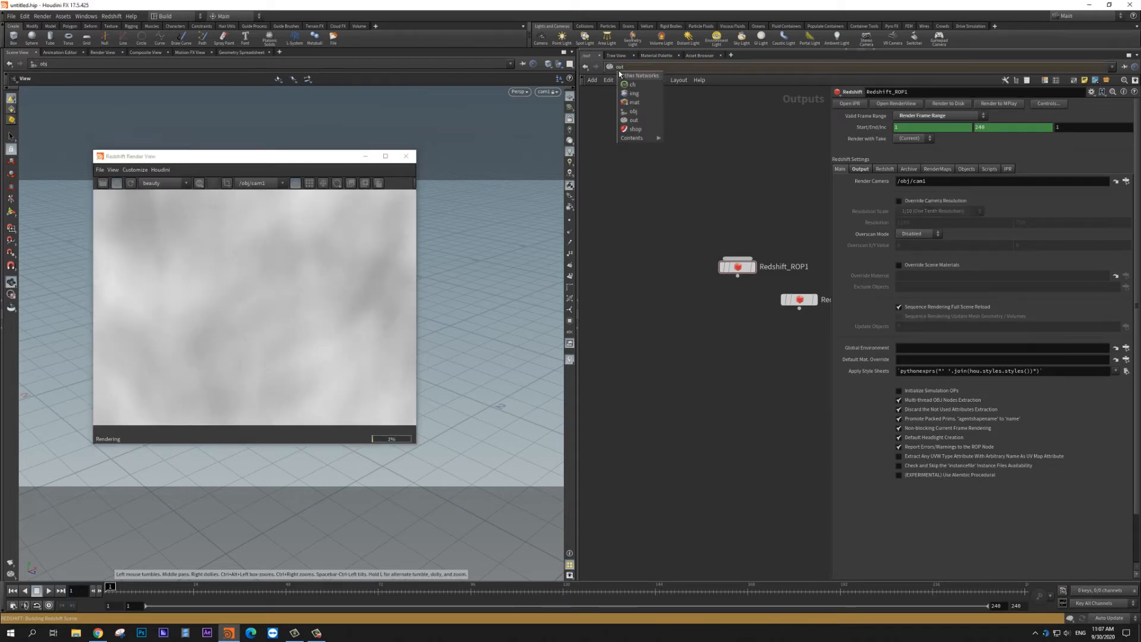
click(633, 112)
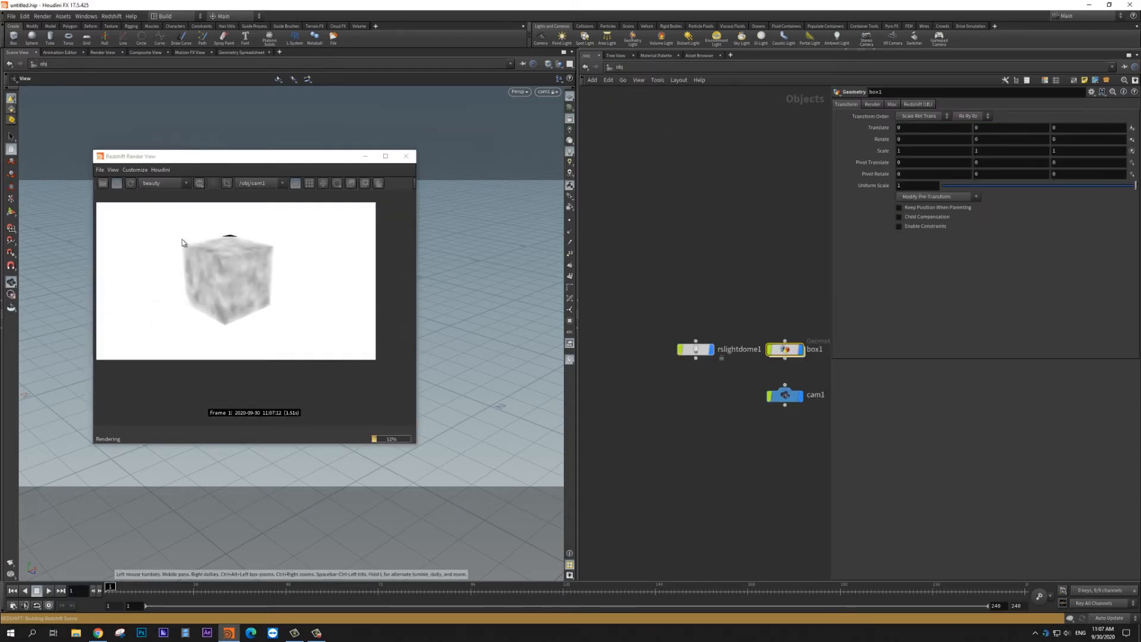
click(697, 351)
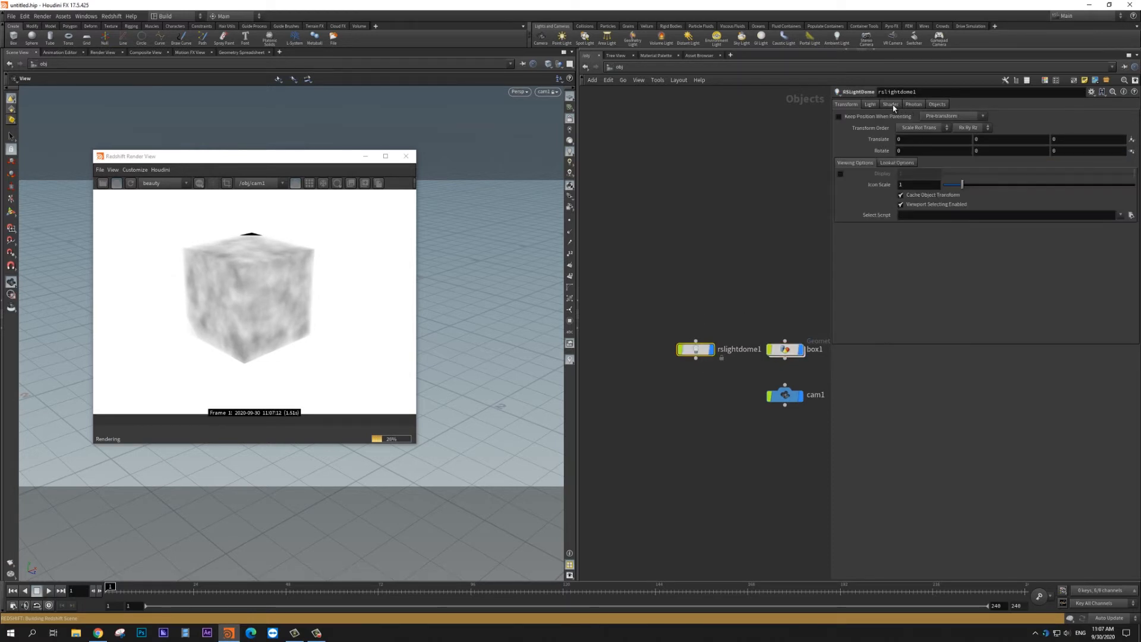
click(890, 105)
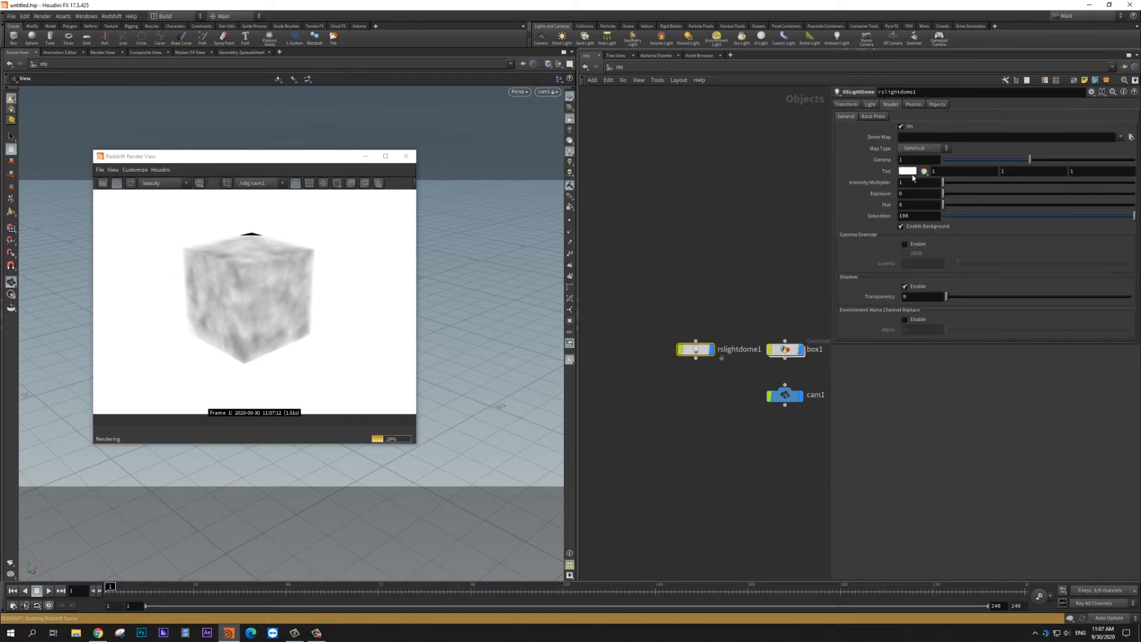
click(929, 228)
Go to the mat network and set RSNoise1's Amplitude Gain to .1.
click(613, 67)
click(623, 100)
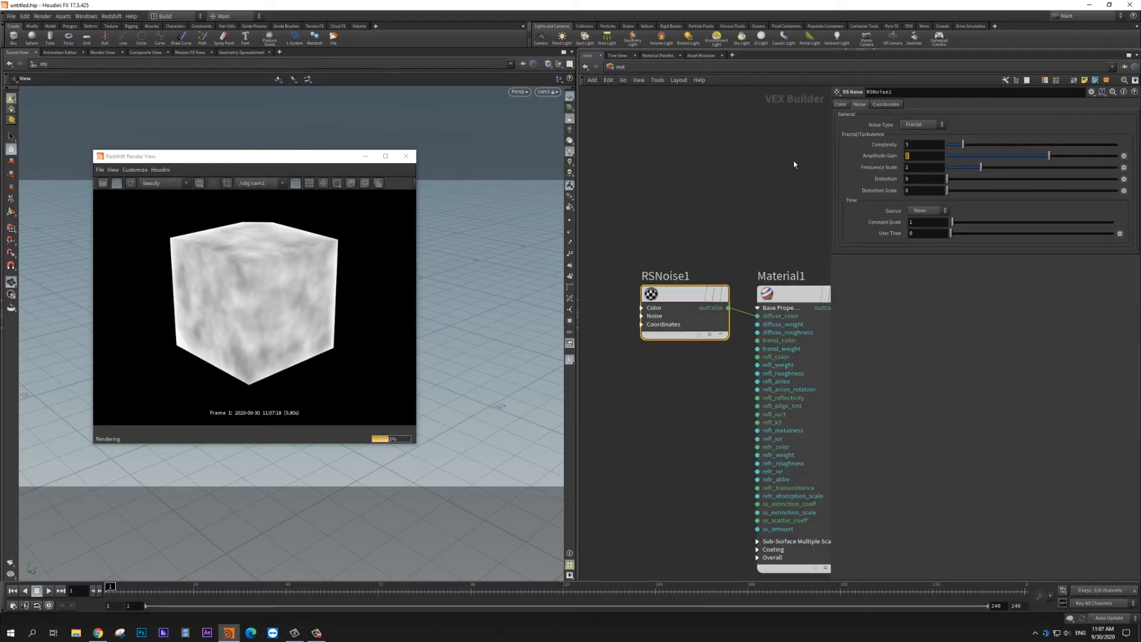
text(.1)
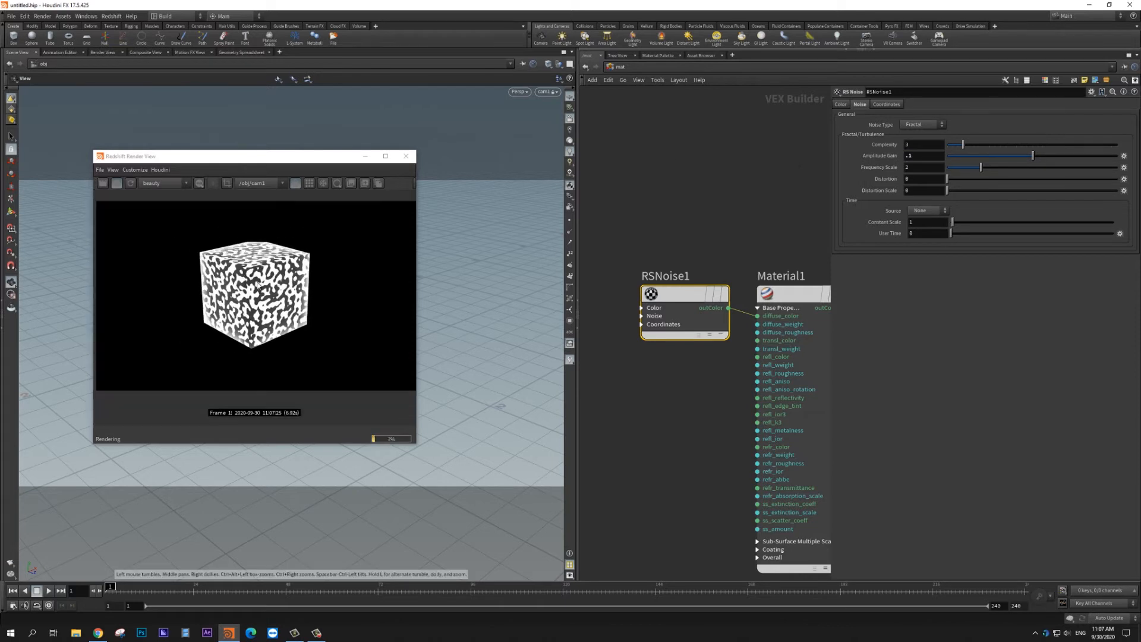
Examine the noise on the box in the render preview, scrub the timeline, and close the Redshift Render View.
scroll(257, 286, up, 2)
drag(162, 588, 296, 600)
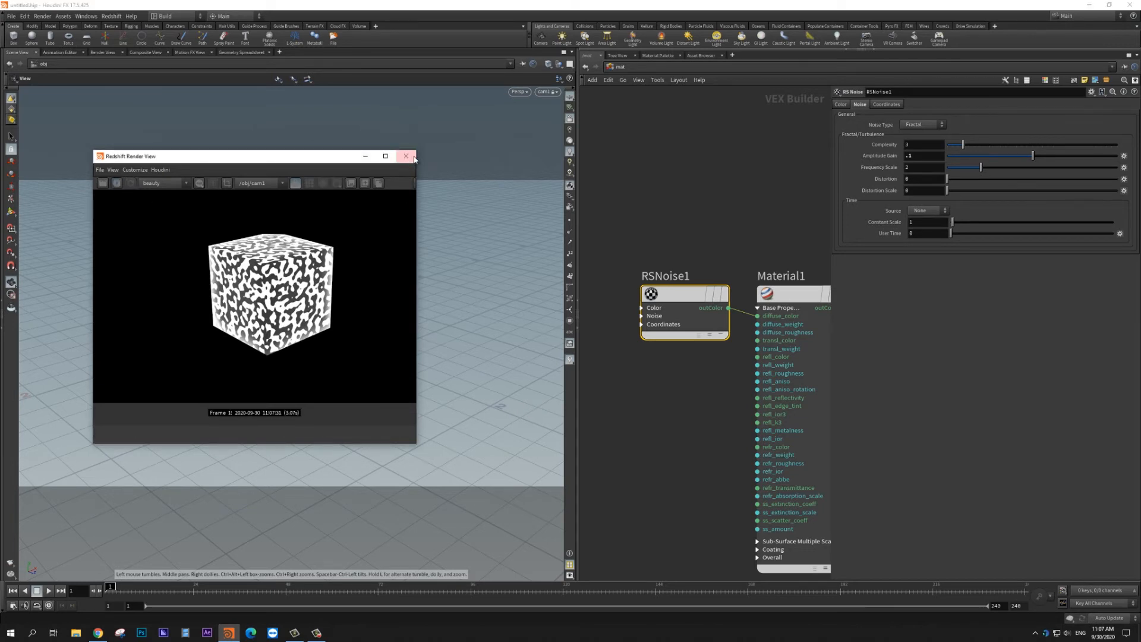
click(406, 155)
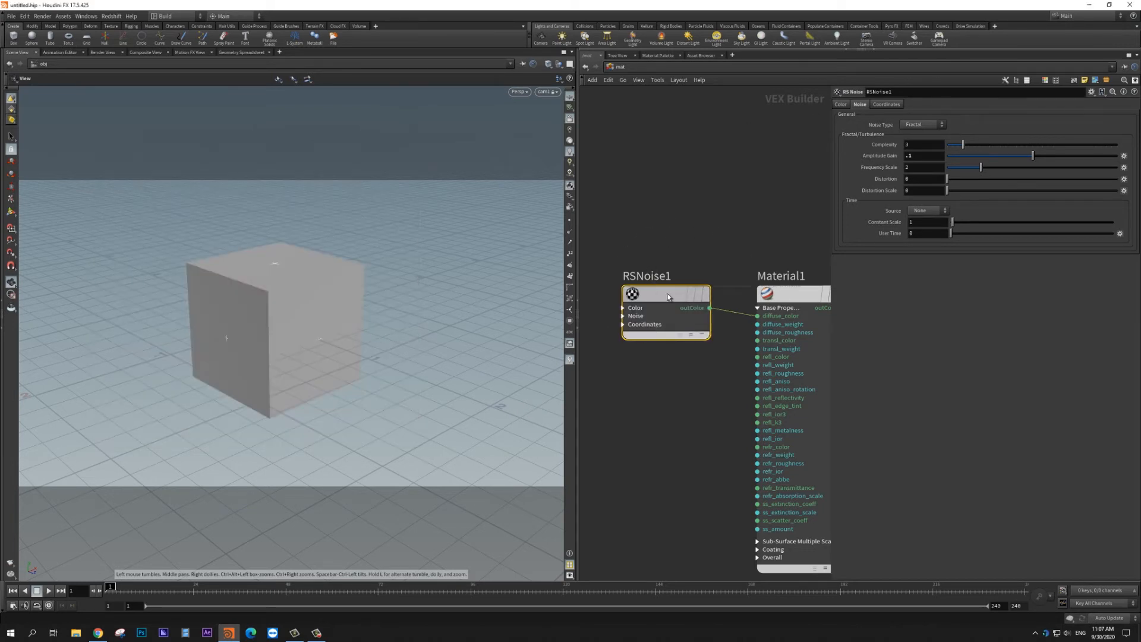
Go to the out network, select Redshift_ROP1 and render the frame range to disk.
drag(669, 296, 649, 296)
scroll(671, 195, down, 4)
middle_drag(672, 198, 649, 205)
click(618, 68)
click(627, 117)
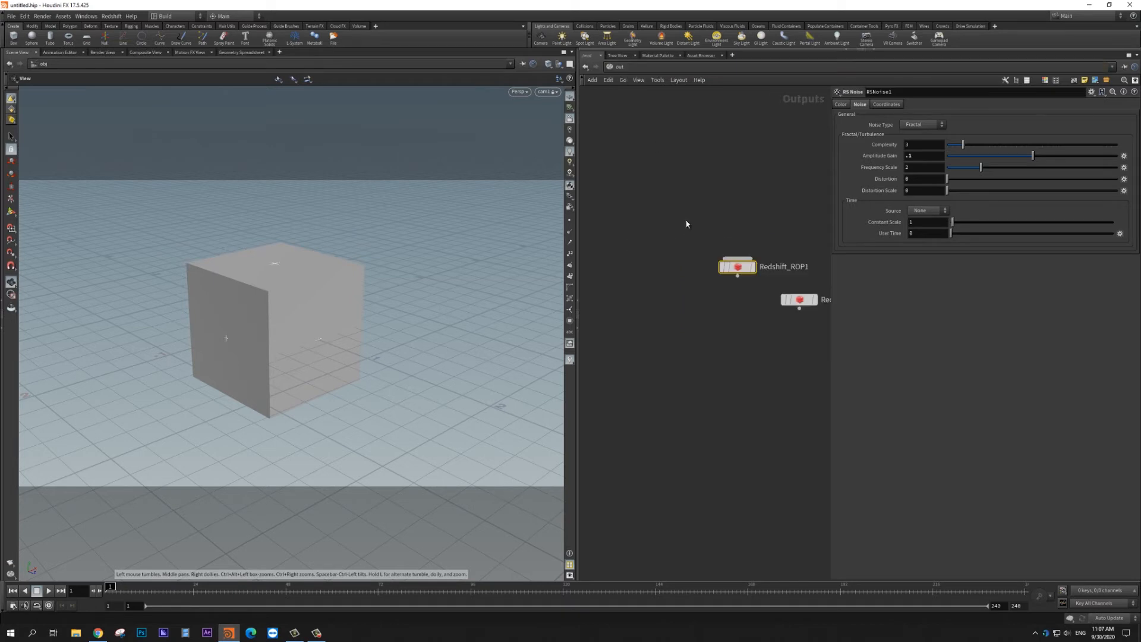
drag(689, 245, 740, 299)
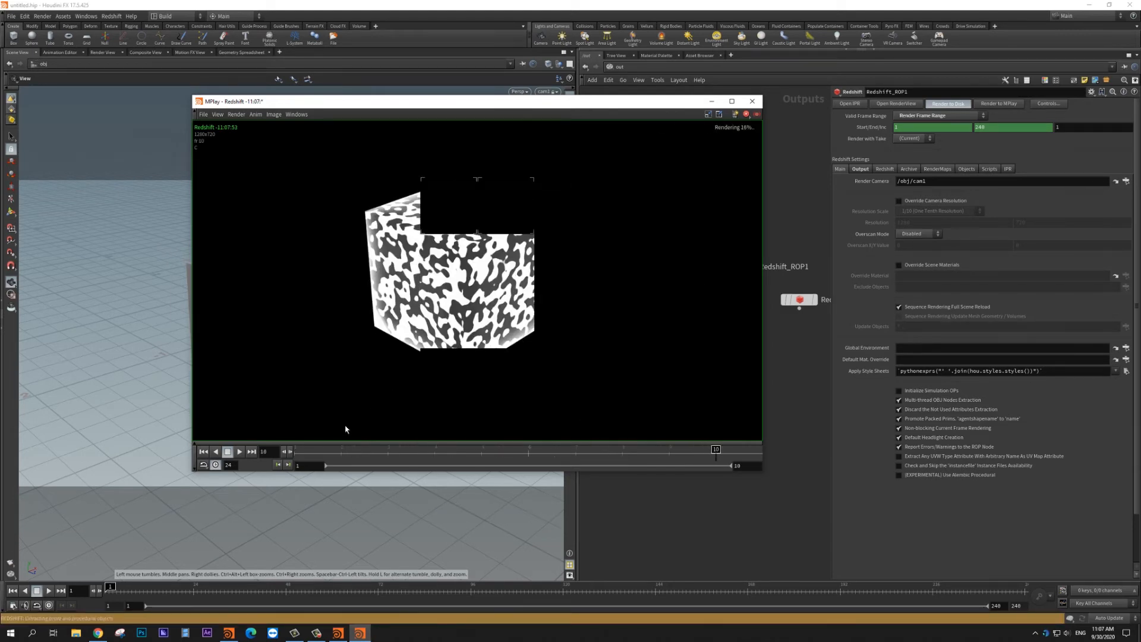
Play back the rendered frames in MPlay and close the MPlay window.
click(240, 452)
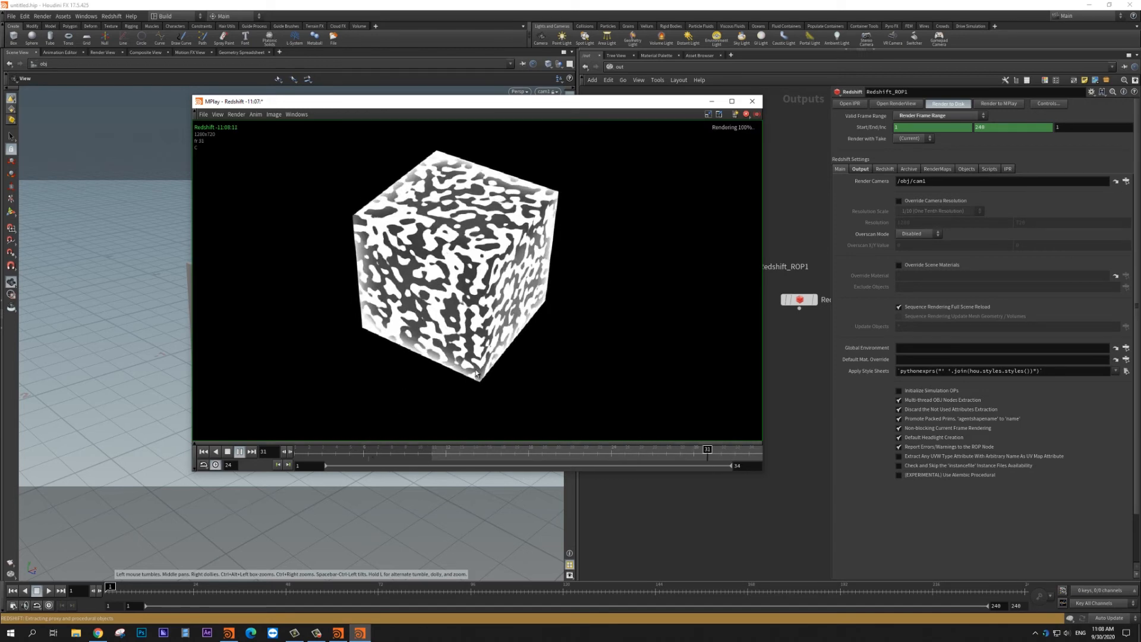
click(751, 101)
middle_drag(781, 420, 712, 427)
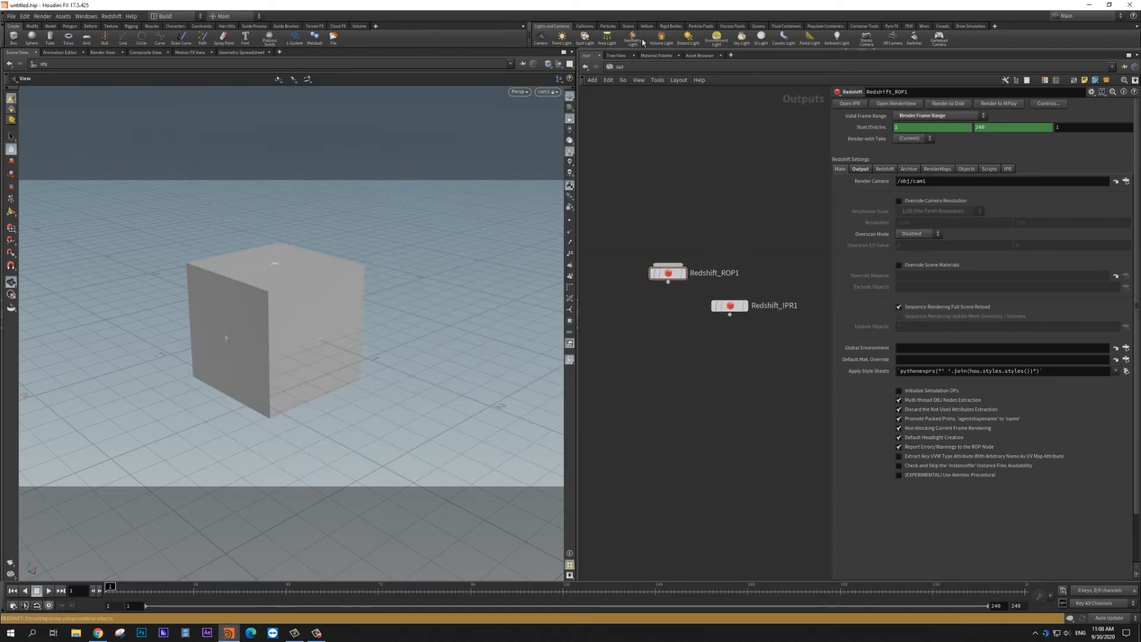
Go into the box1 object network and move the material1 node further below transform1.
click(621, 68)
click(634, 108)
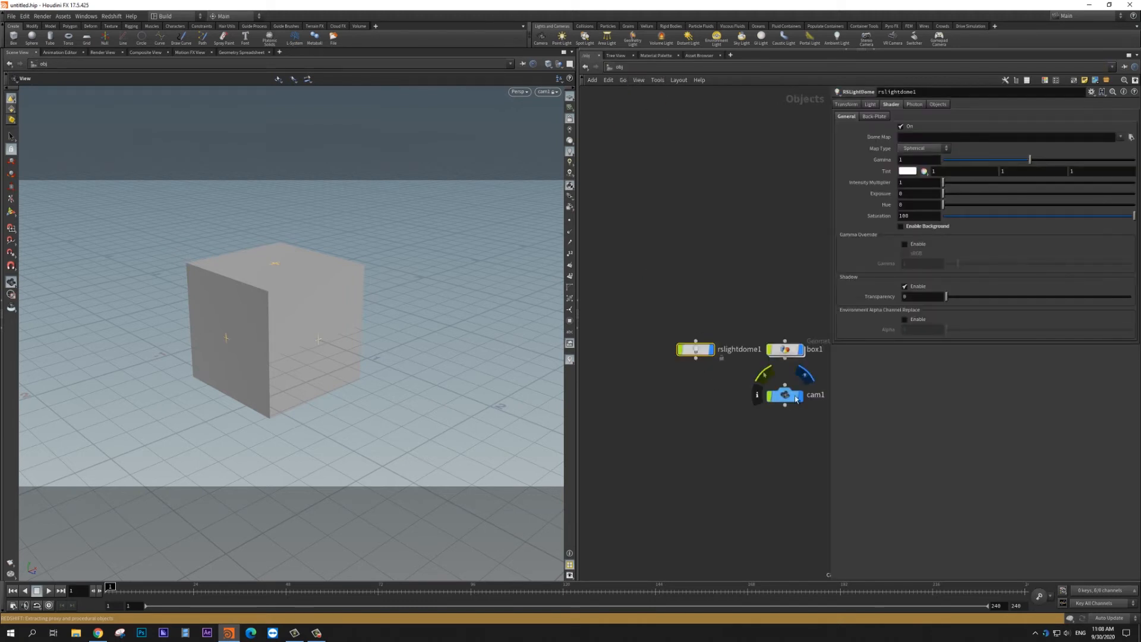
double_click(783, 351)
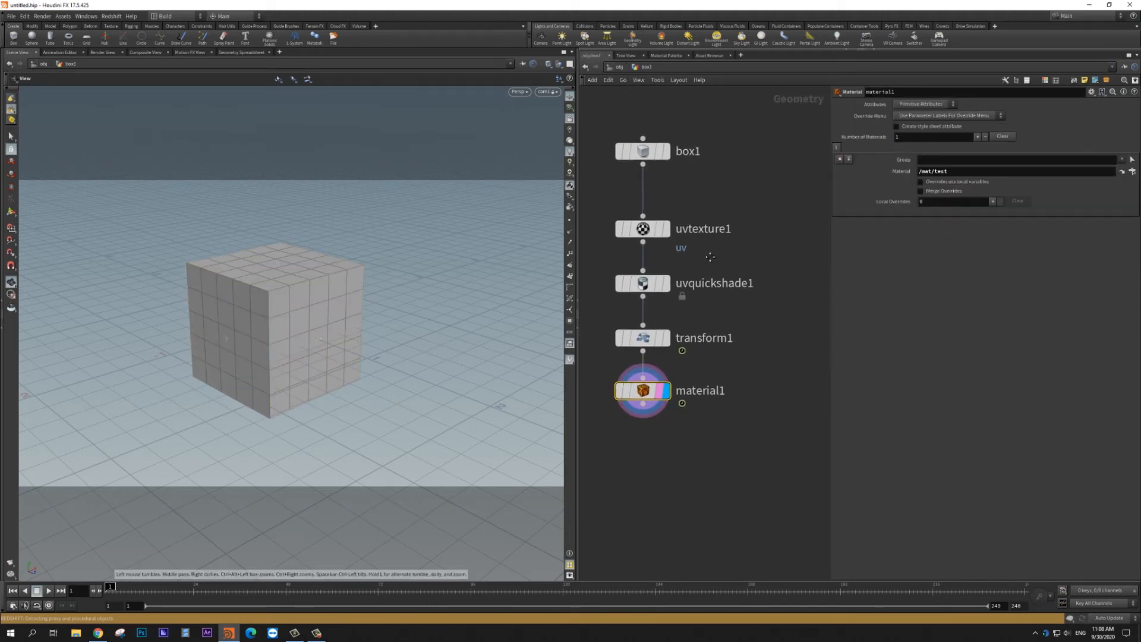
drag(654, 380, 654, 427)
scroll(659, 261, up, 2)
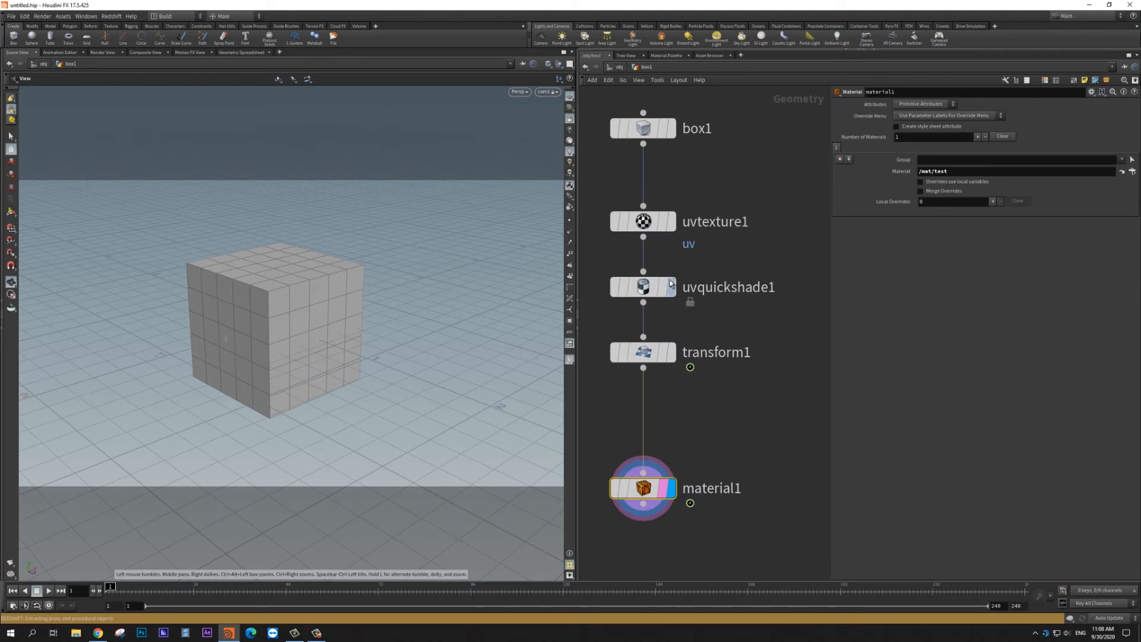
Display uvquickshade1 and transform1 in turn, scrubbing the timeline to check the UV checker on the box.
click(671, 287)
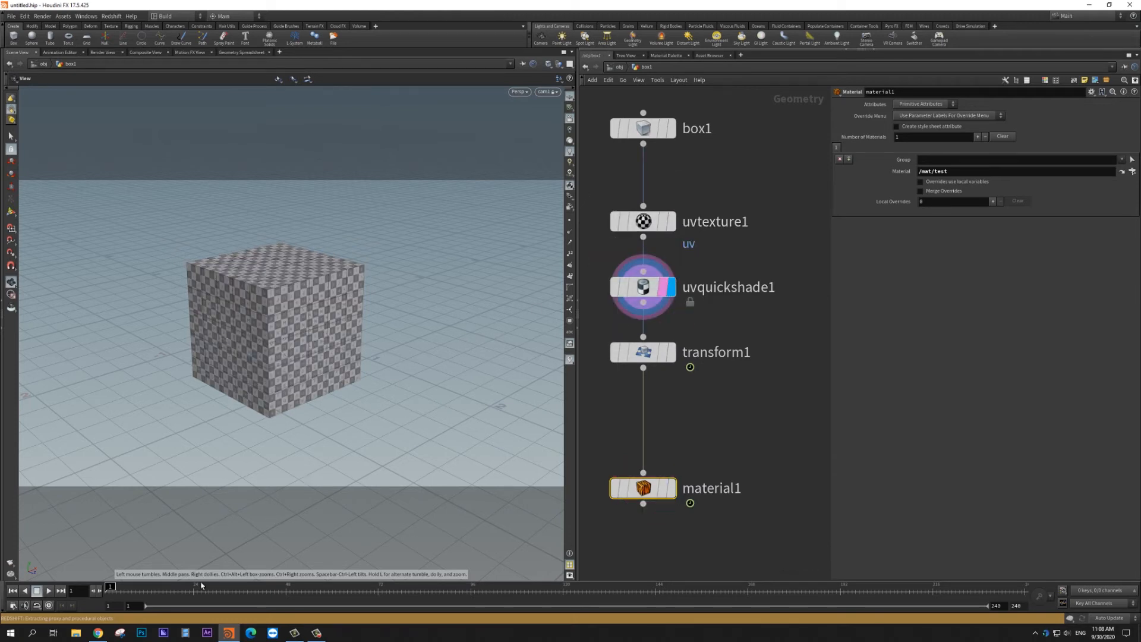
drag(196, 589, 152, 589)
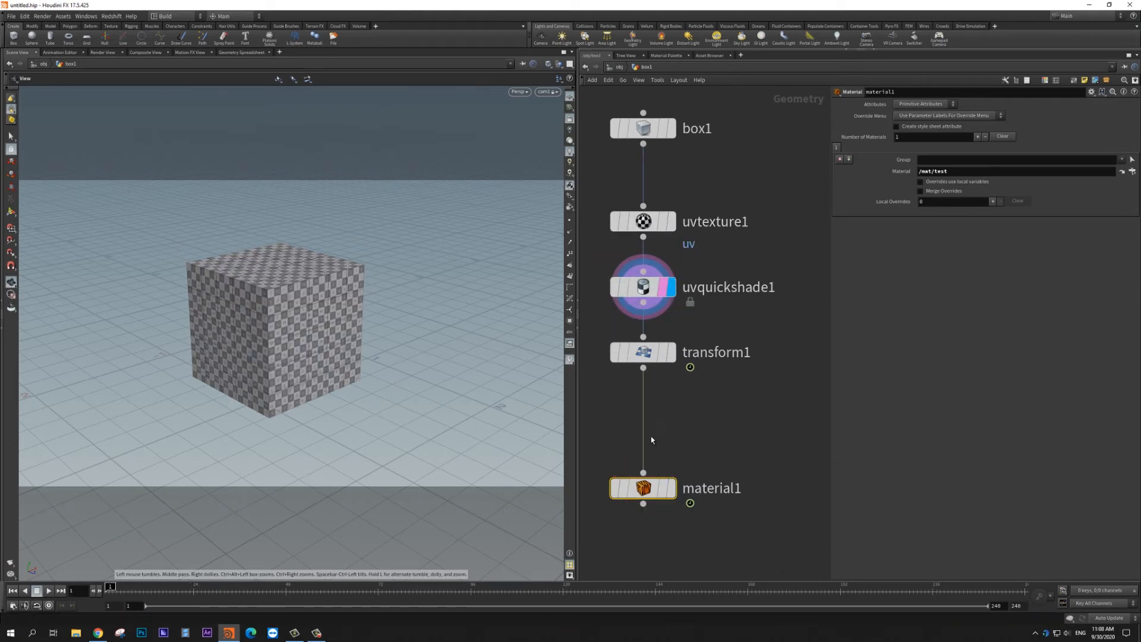
click(671, 352)
drag(300, 589, 108, 542)
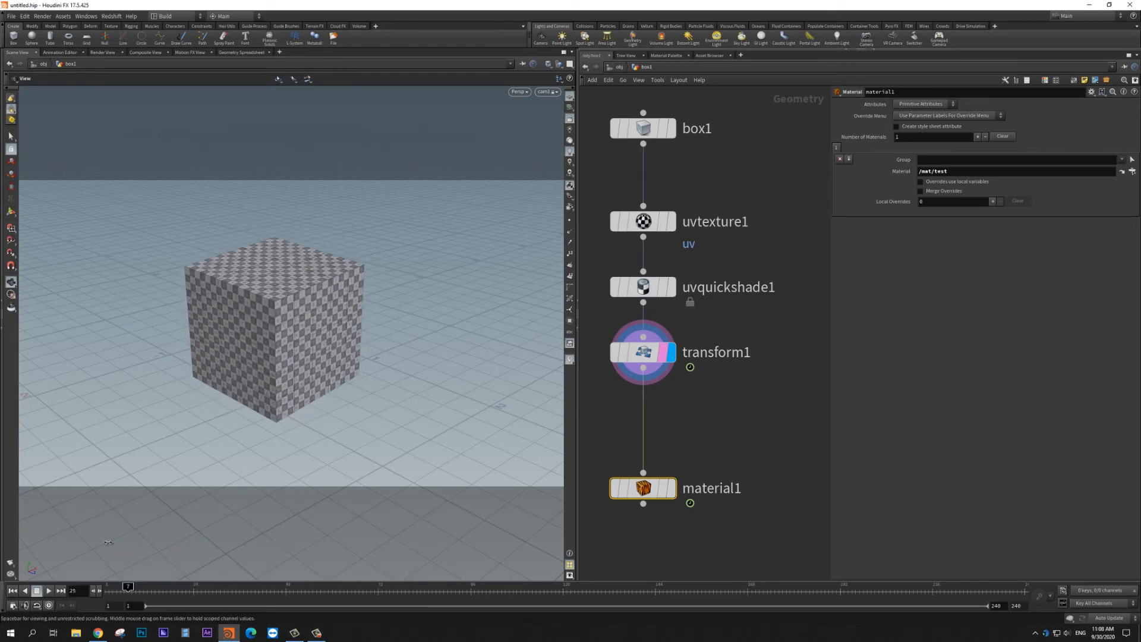
scroll(690, 415, down, 3)
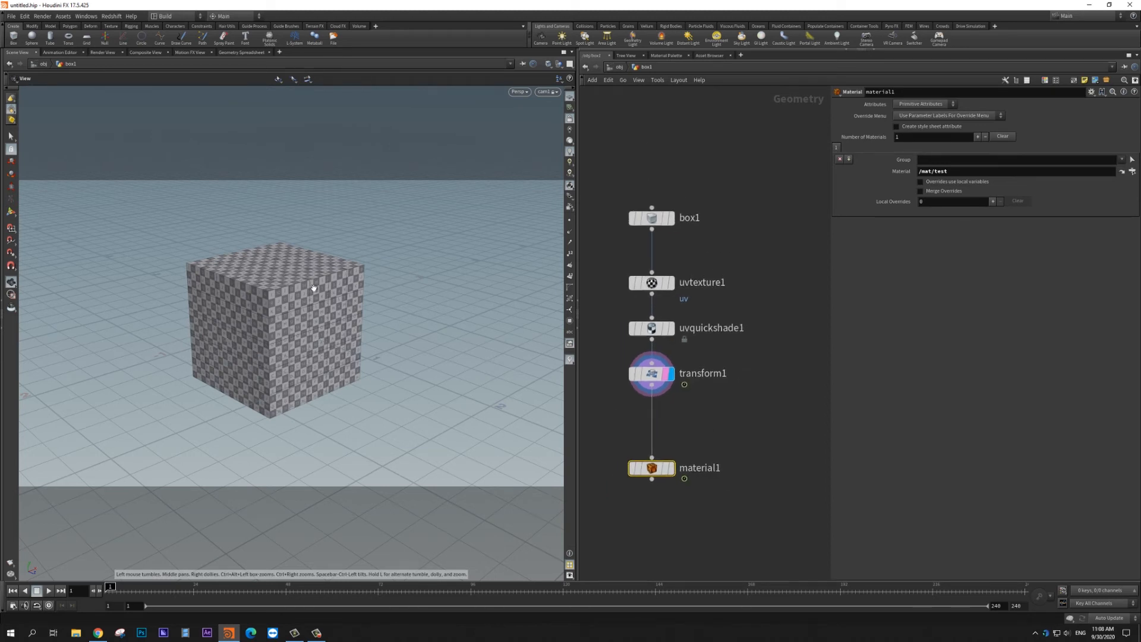
Select uvtexture1 and look through its available texture types, keeping Face.
scroll(701, 315, up, 2)
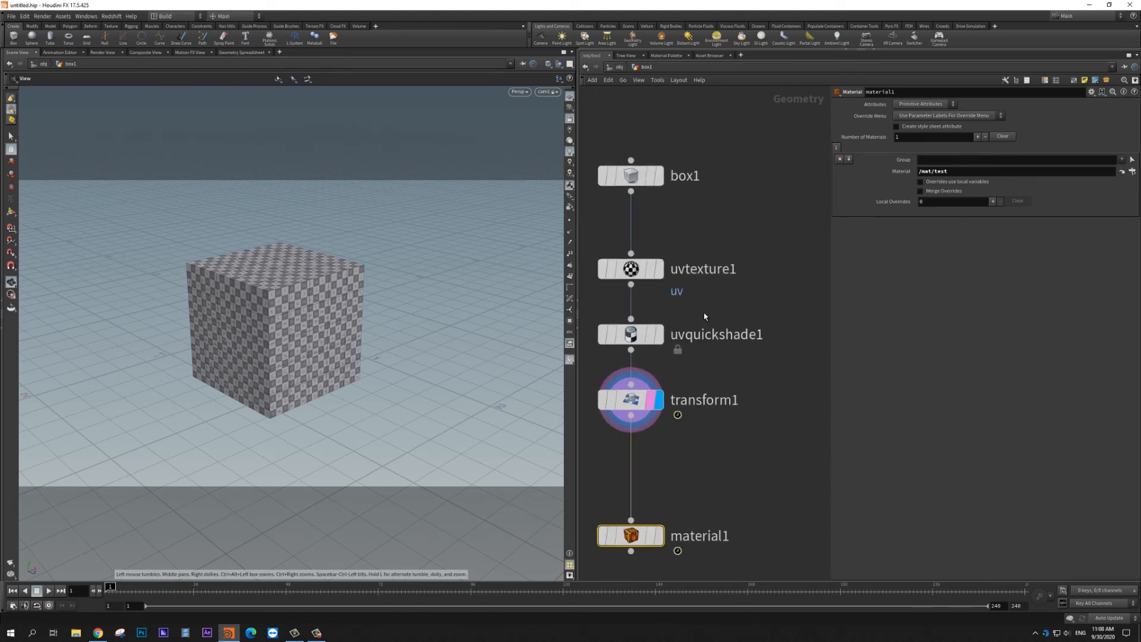
click(600, 273)
click(929, 127)
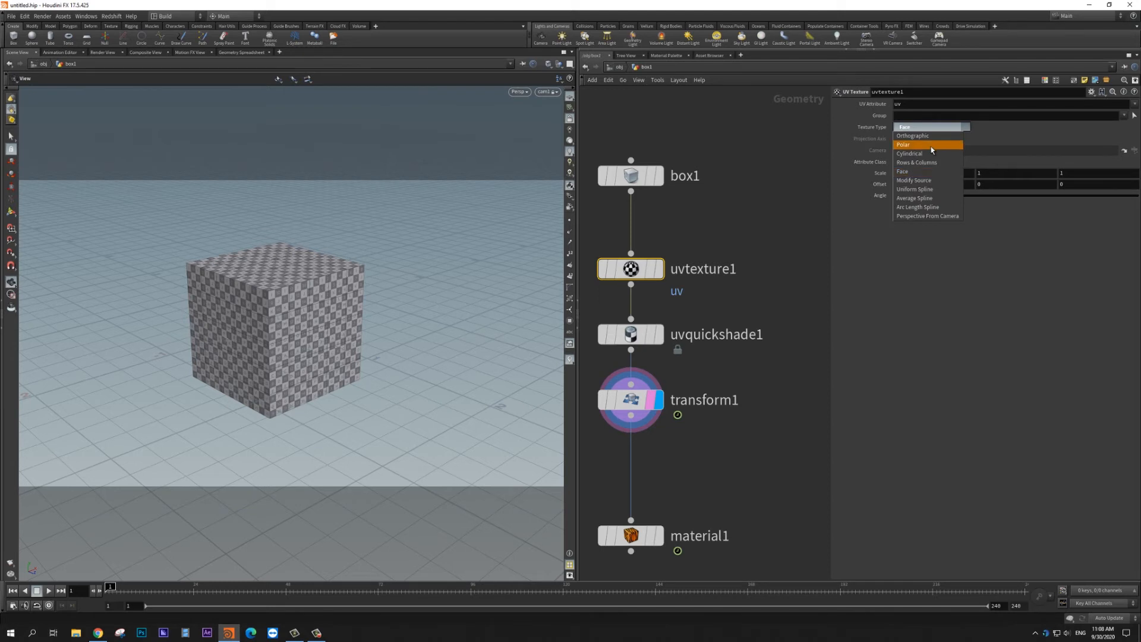
click(750, 210)
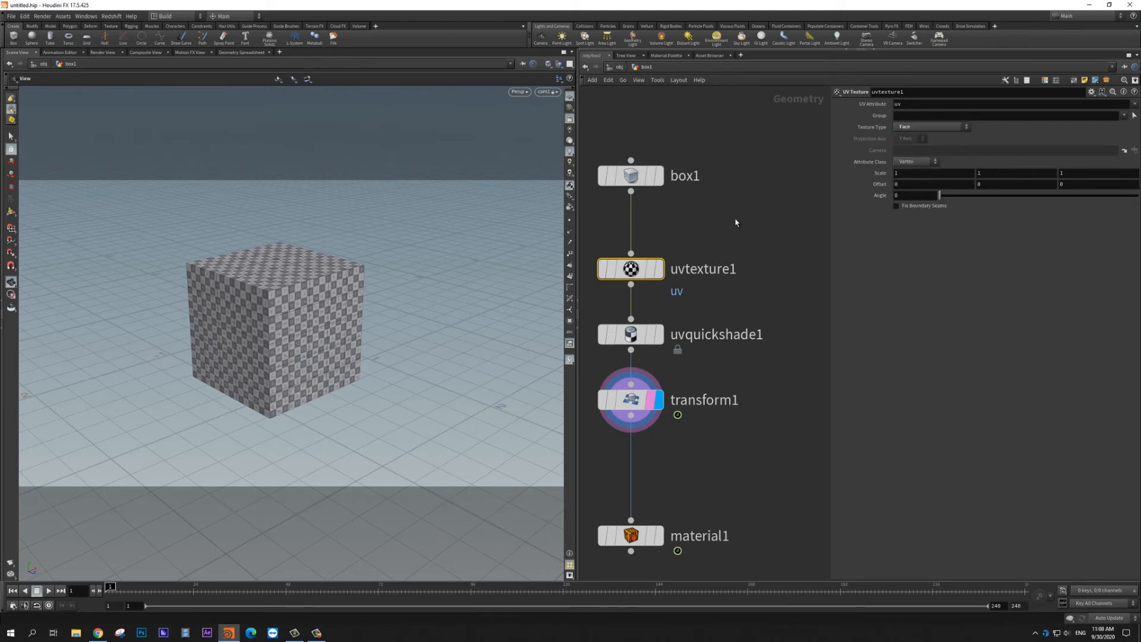
Move the box1 node higher to widen the gap above uvtexture1.
scroll(725, 258, down, 3)
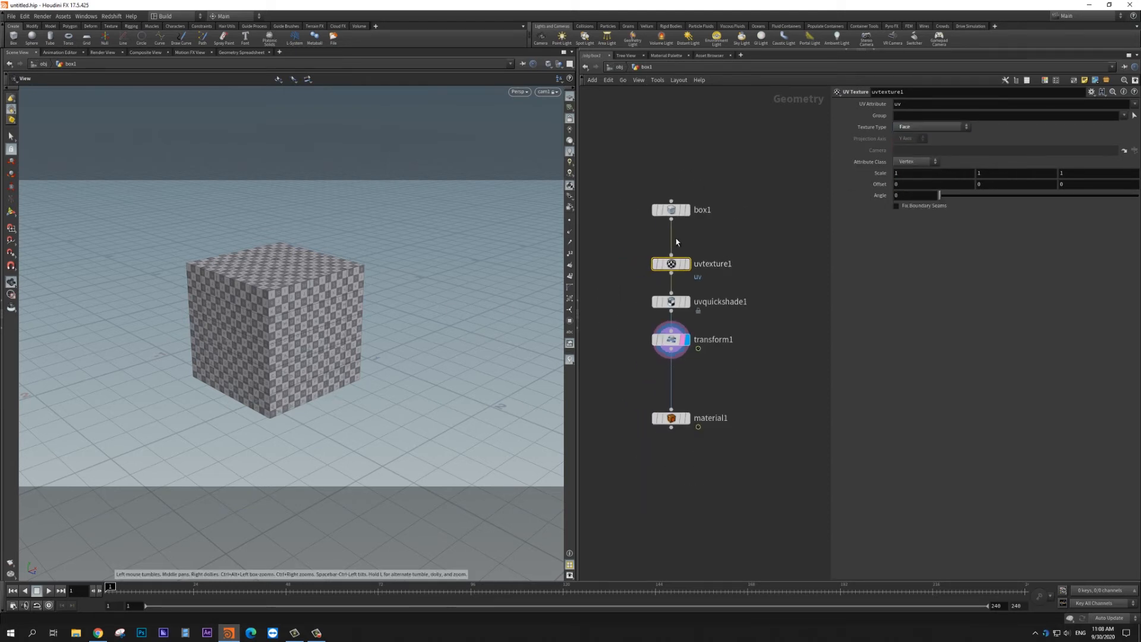
scroll(672, 233, up, 3)
drag(672, 191, 671, 146)
middle_drag(730, 243, 616, 265)
scroll(708, 254, down, 3)
Add a UV Project node beside uvtexture1, wire box1 into it and display it.
key(Tab)
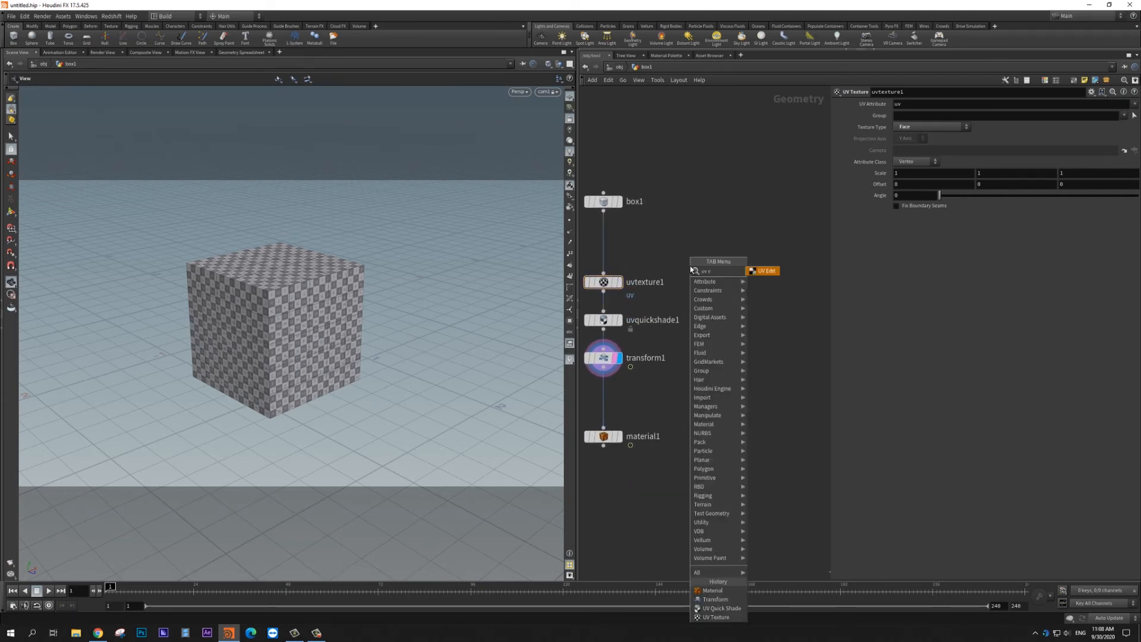
key(Escape)
key(Tab)
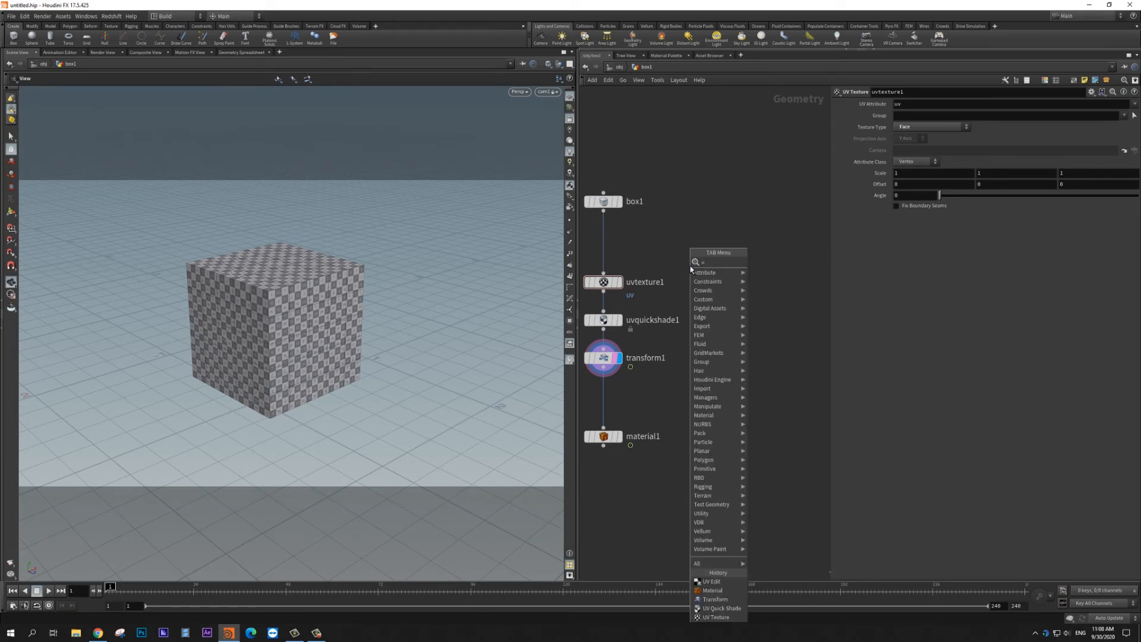
key(Return)
click(743, 278)
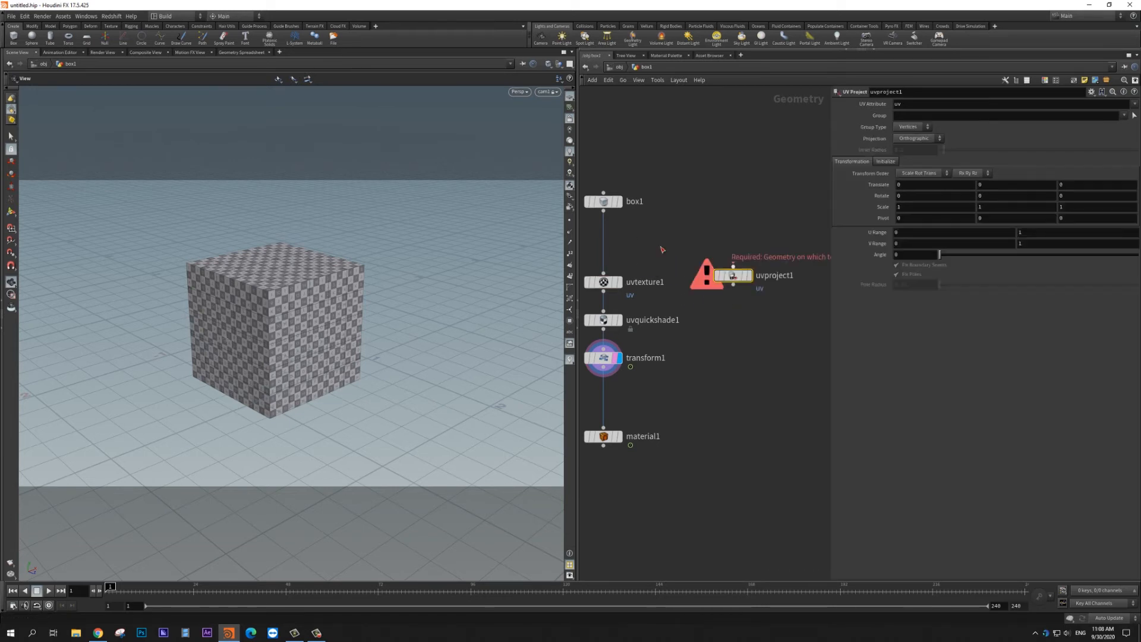
click(748, 277)
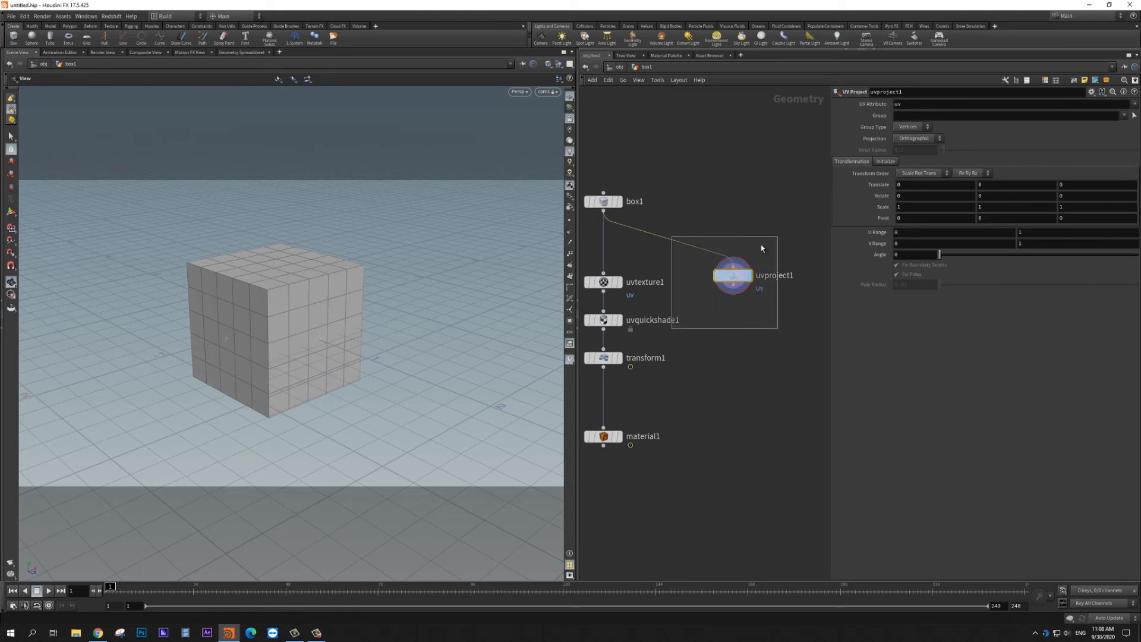
Wire uvproject1 into uvquickshade1 in place of uvtexture1 and display uvquickshade1.
click(887, 161)
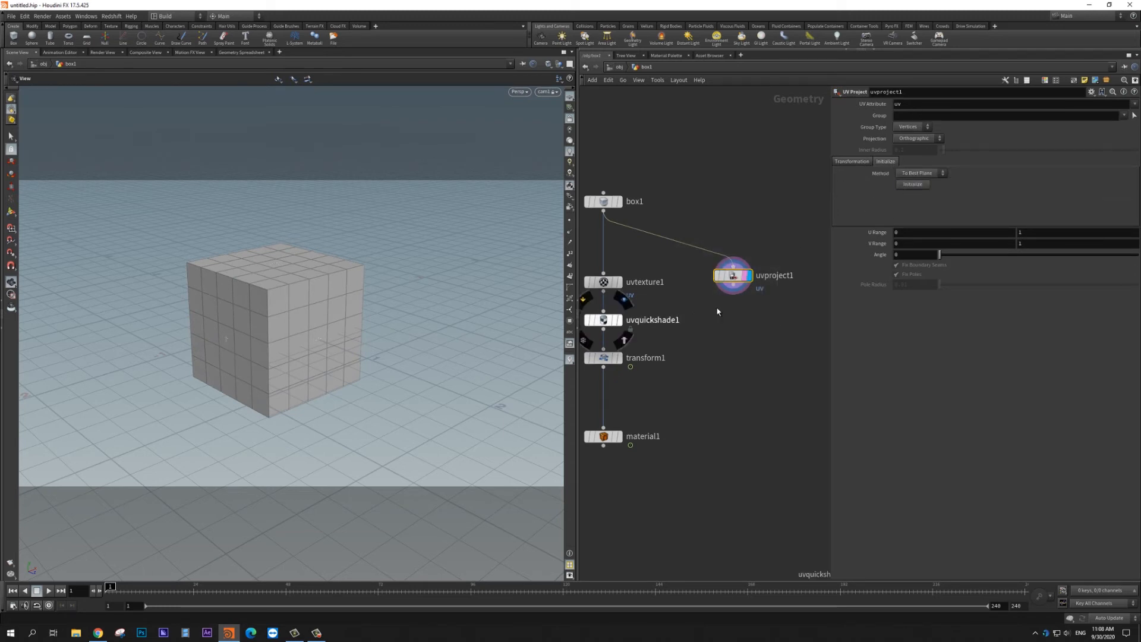
click(618, 319)
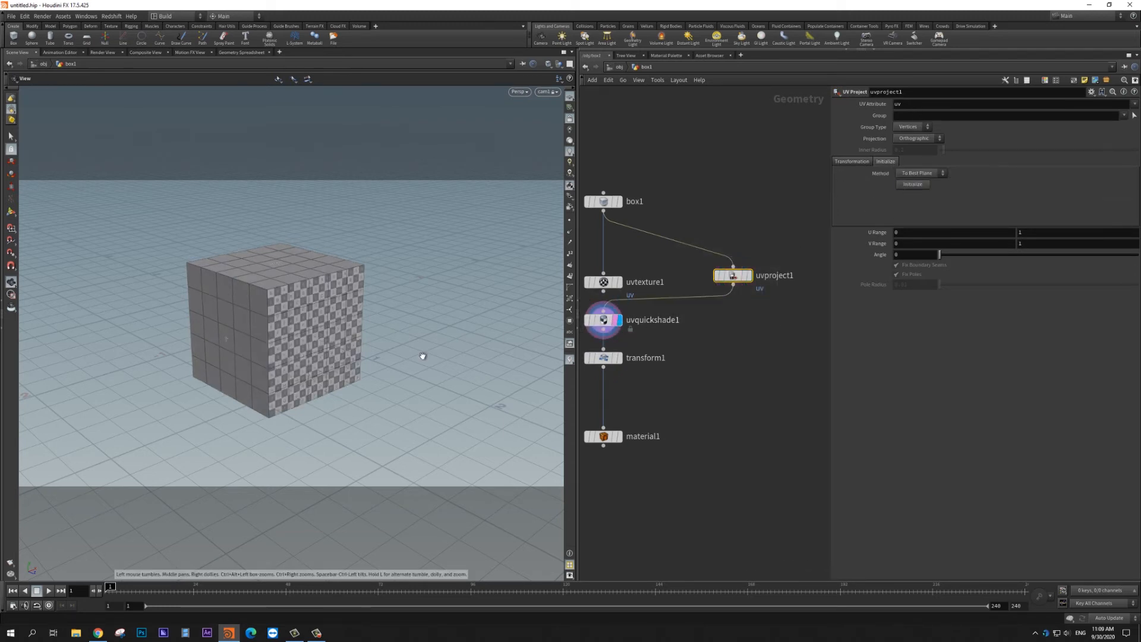
right_drag(350, 326, 306, 338)
drag(306, 338, 261, 318)
Show uvproject1's projection handle in the viewport and examine the projected checker from several sides.
drag(720, 287, 720, 287)
key(Return)
alt+drag(330, 320, 419, 352)
middle_drag(418, 355, 545, 403)
alt+drag(347, 316, 283, 275)
alt+right_drag(283, 276, 328, 309)
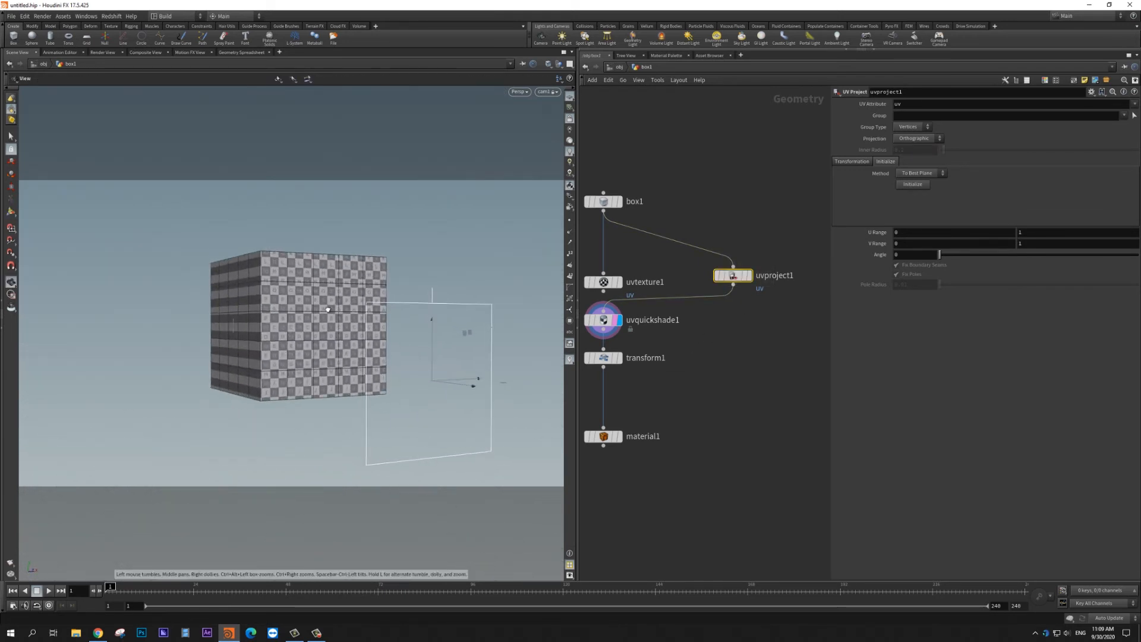
alt+drag(328, 310, 292, 302)
Try transform1 between box1 and uvproject1, scrubbing the timeline to check how the projection follows the rotation.
drag(297, 588, 89, 538)
drag(614, 361, 684, 248)
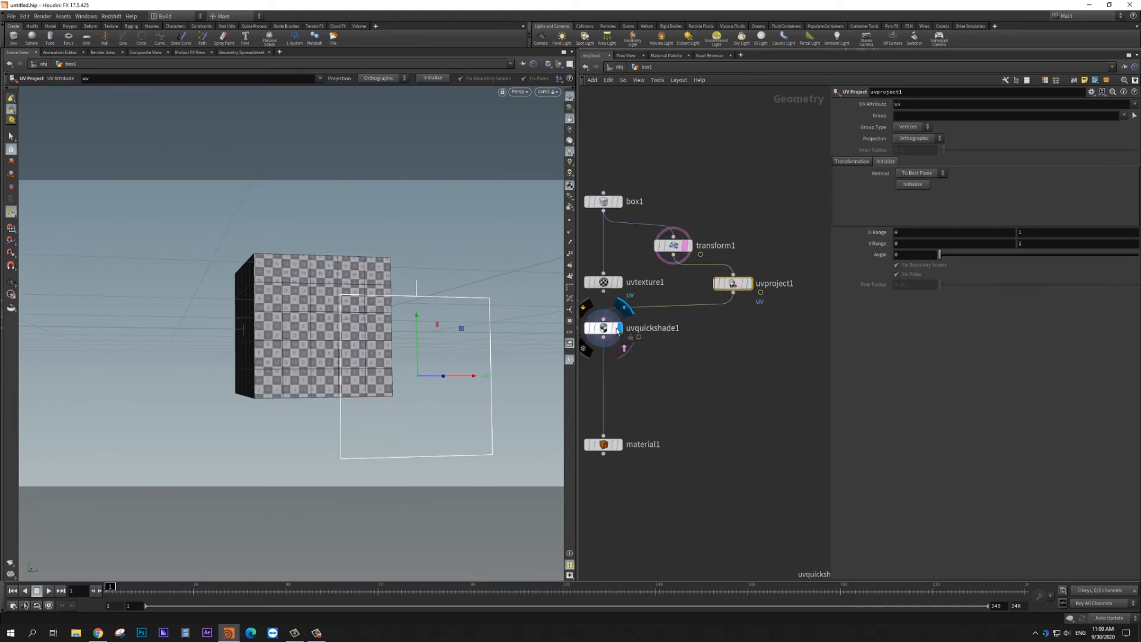
drag(302, 588, 131, 526)
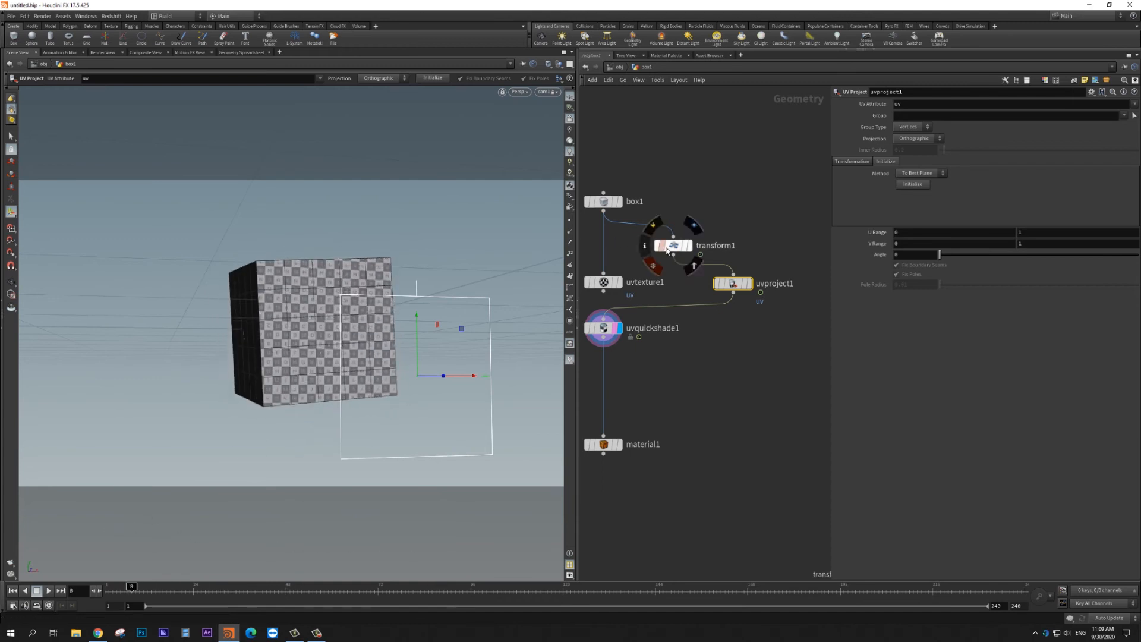
Move transform1 back between uvquickshade1 and material1, display it, and scrub the animation.
drag(665, 249, 804, 232)
drag(586, 380, 601, 383)
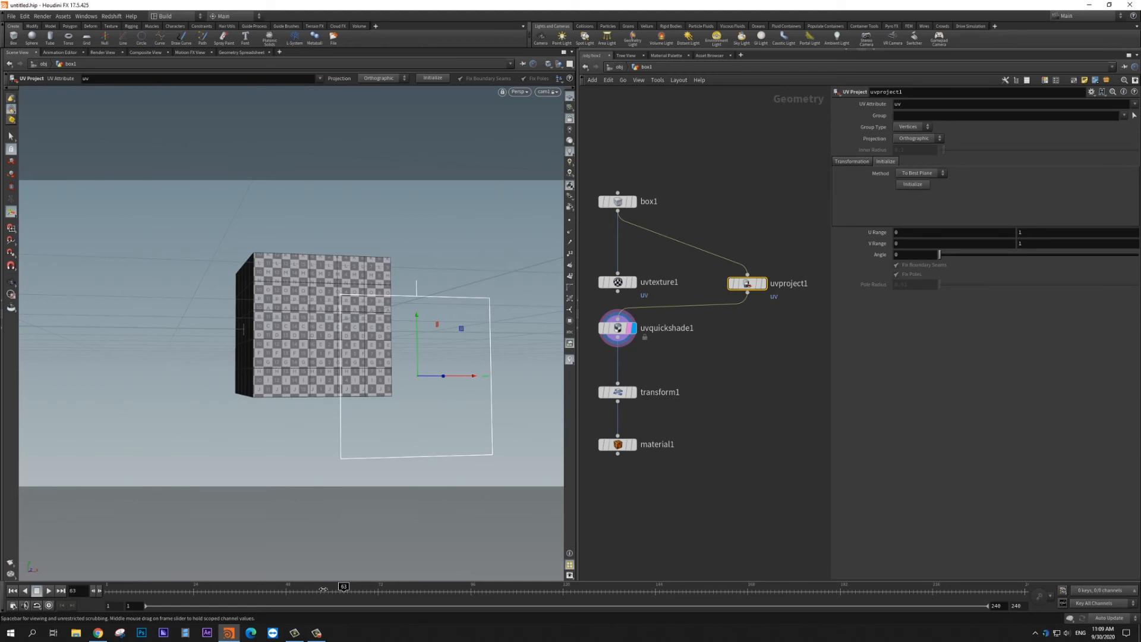
click(632, 394)
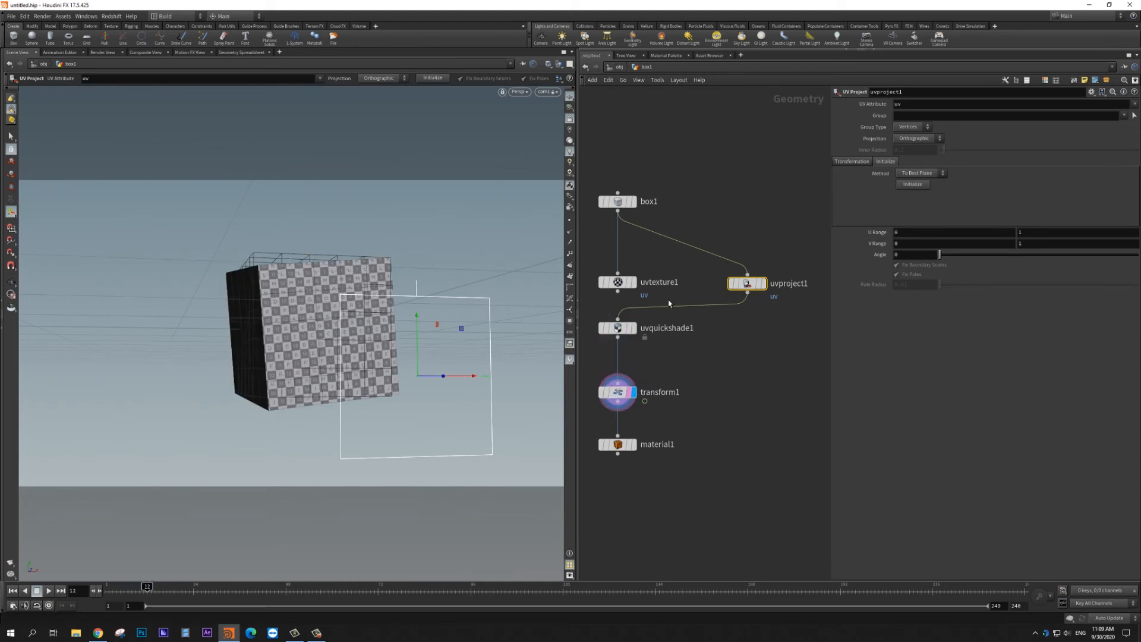
Reconnect uvtexture1 to uvquickshade1 in place of uvproject1 and check the checker on all sides of the box.
drag(617, 291, 617, 319)
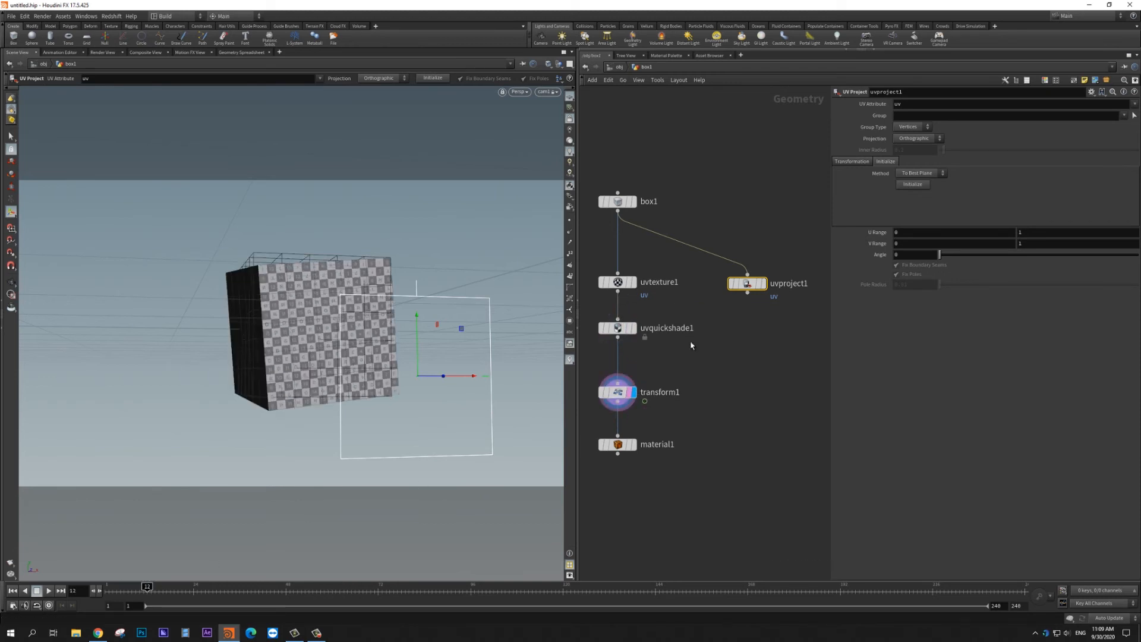
middle_drag(717, 369, 736, 375)
alt+drag(261, 276, 351, 331)
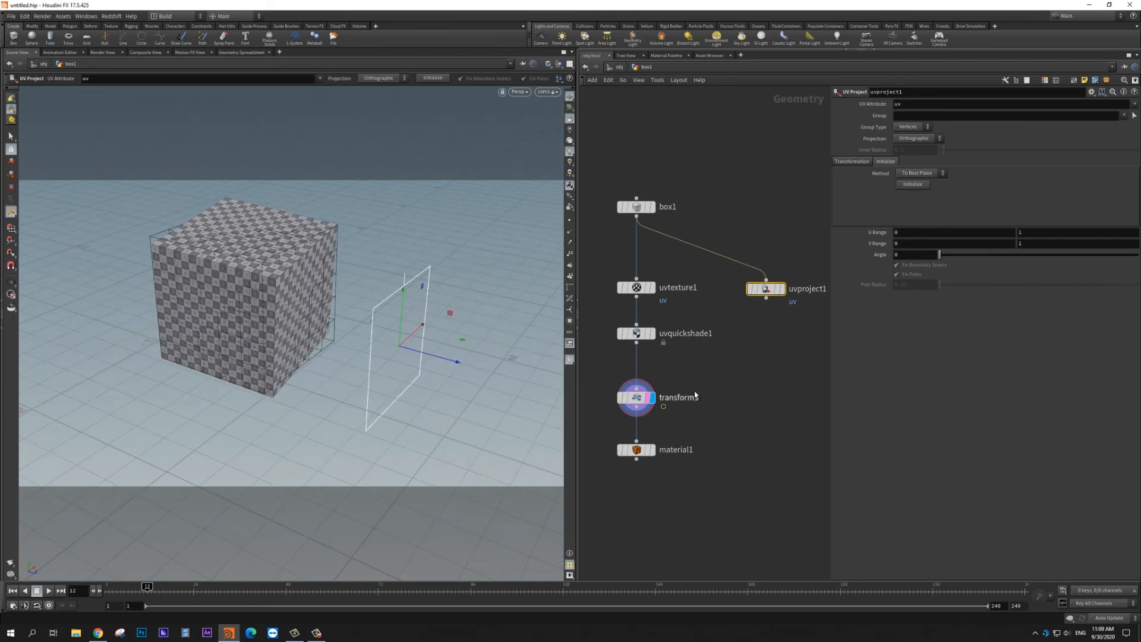
middle_drag(729, 389, 740, 348)
Display material1 and, in its test material, have RSNoise1 take its coordinates from the UV vertex attribute.
click(653, 410)
click(663, 411)
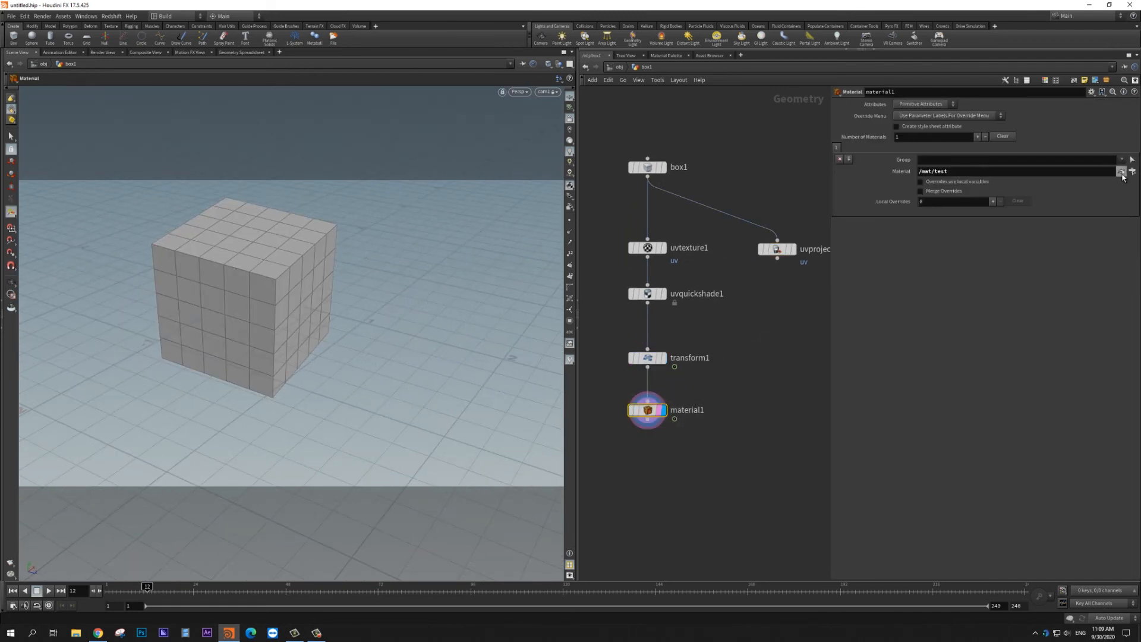
click(1121, 171)
click(648, 242)
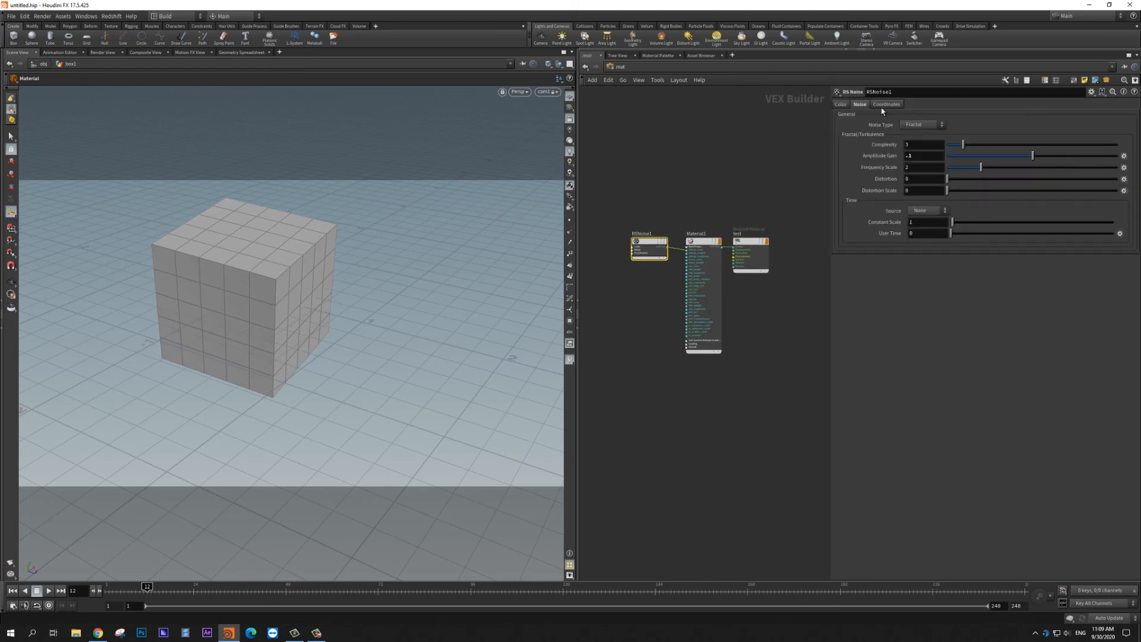
click(884, 105)
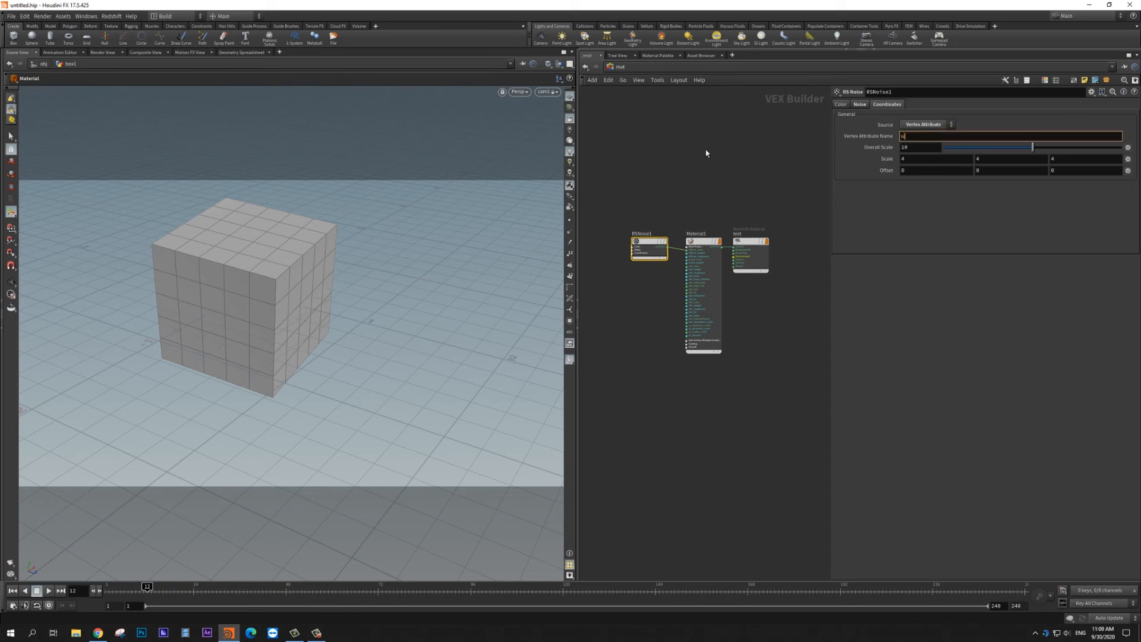
Return to the box1 network and check material1's vertex attributes in its node info and uvtexture1's UV attribute.
click(620, 67)
click(637, 110)
double_click(642, 330)
scroll(639, 402, up, 5)
middle_click(648, 410)
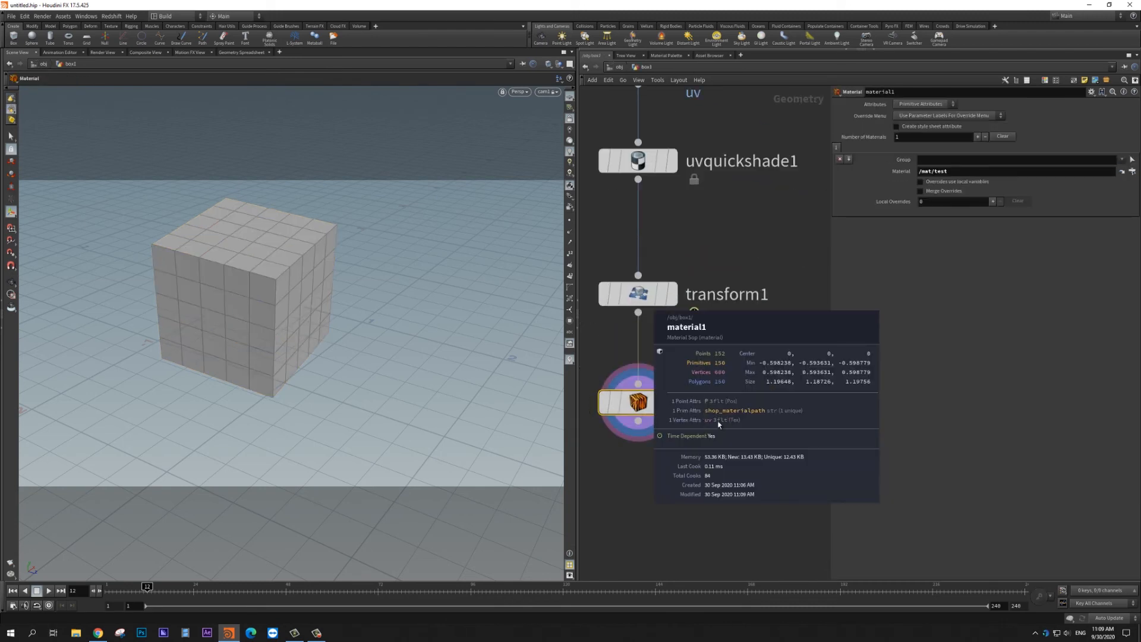
scroll(697, 327, down, 4)
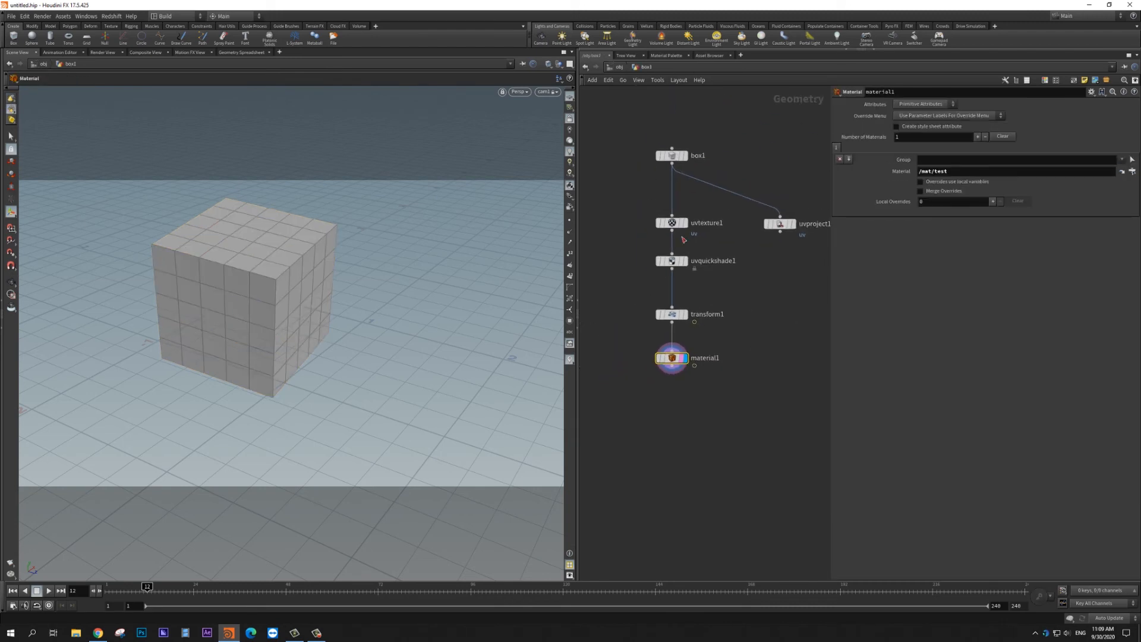
drag(717, 226, 717, 225)
scroll(741, 353, up, 2)
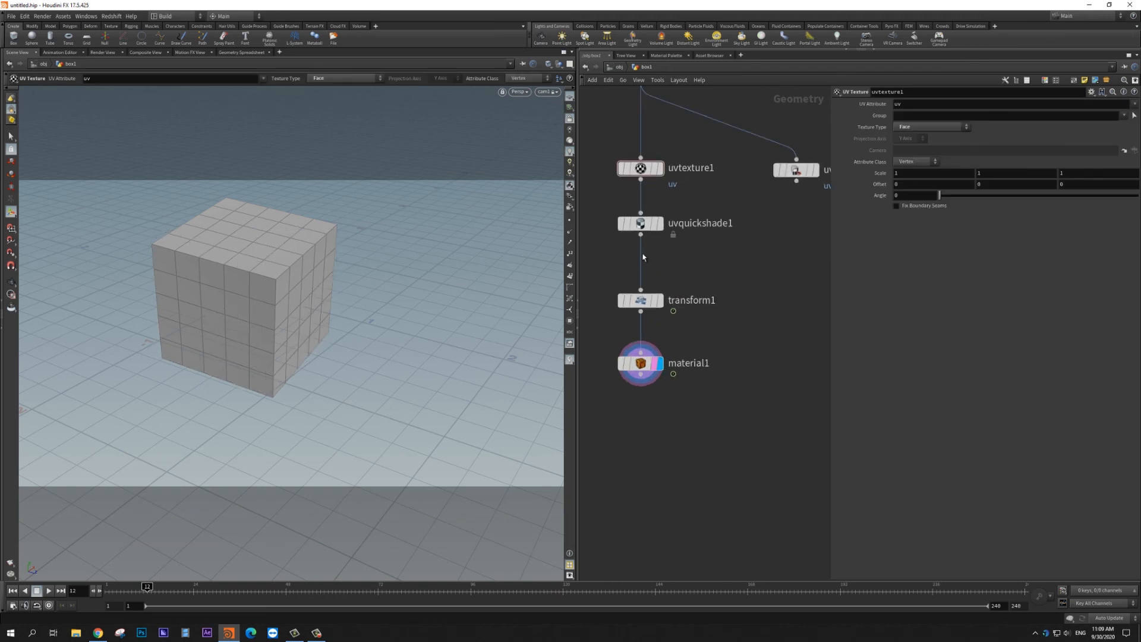
middle_drag(215, 240, 268, 293)
drag(267, 293, 298, 291)
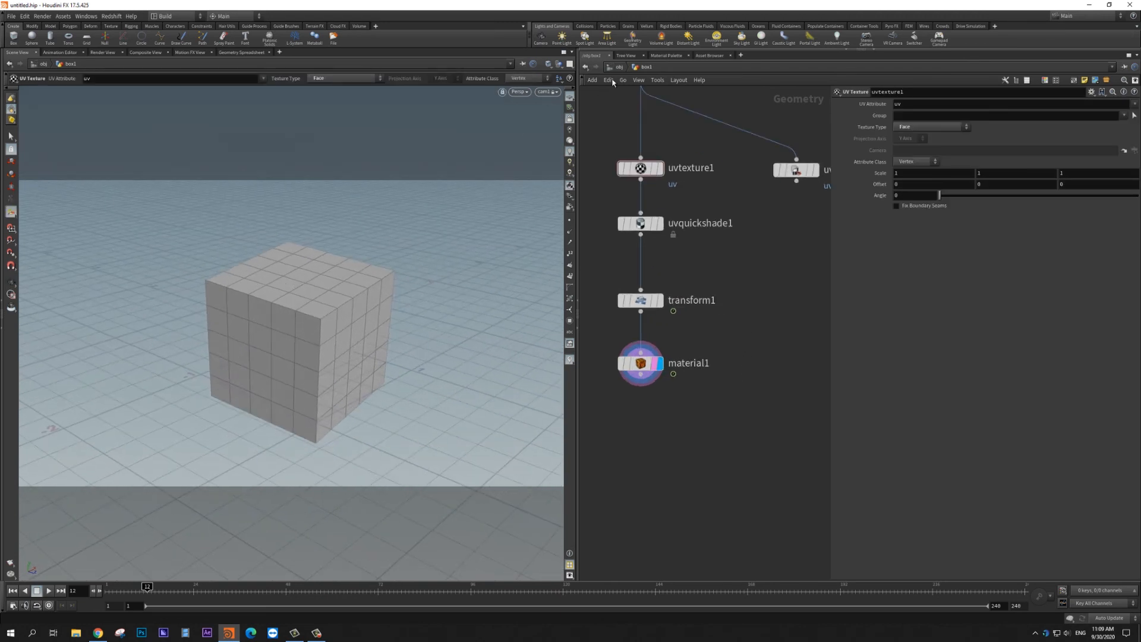
Render Redshift_ROP1's frame range to disk from the out network and review the rendered frames in MPlay, closing it when done.
click(619, 71)
click(647, 127)
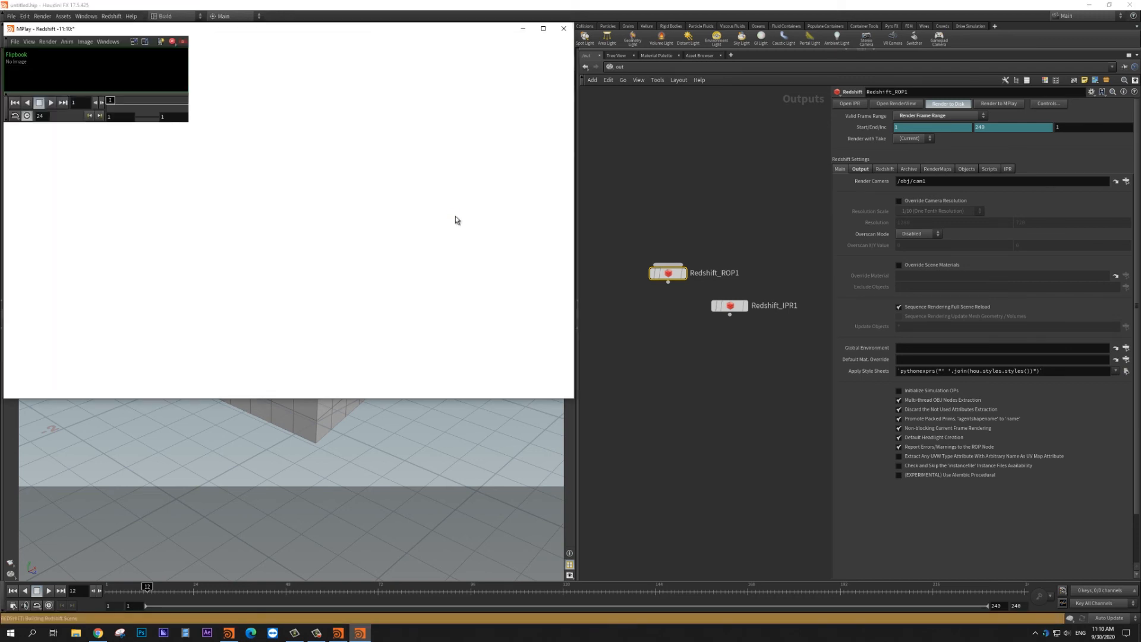
drag(335, 36, 501, 107)
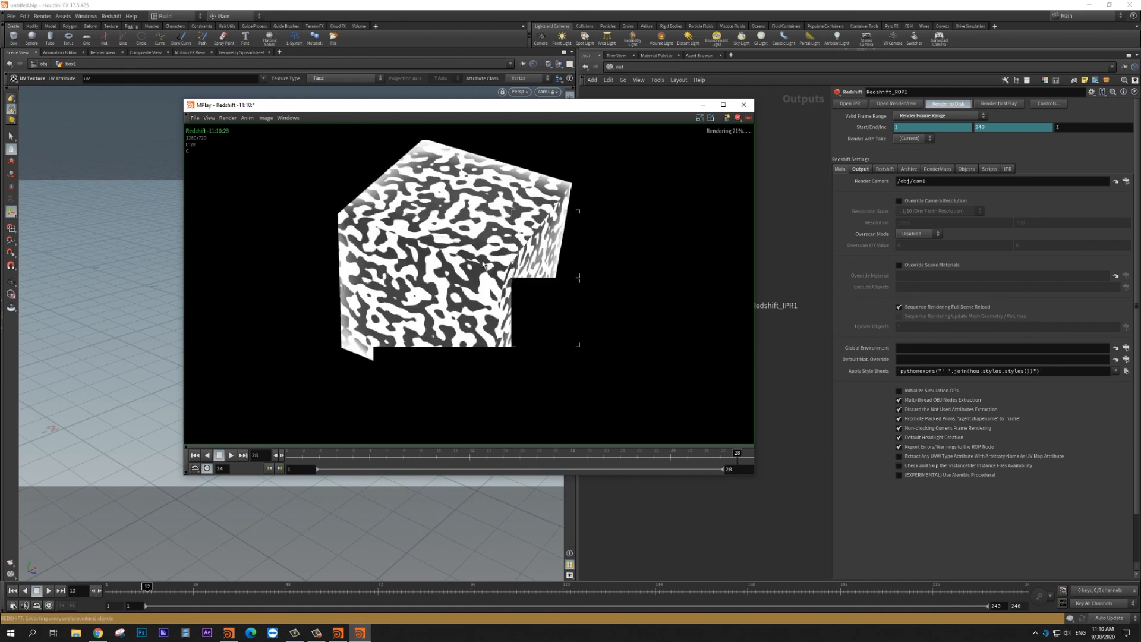
drag(431, 464, 822, 441)
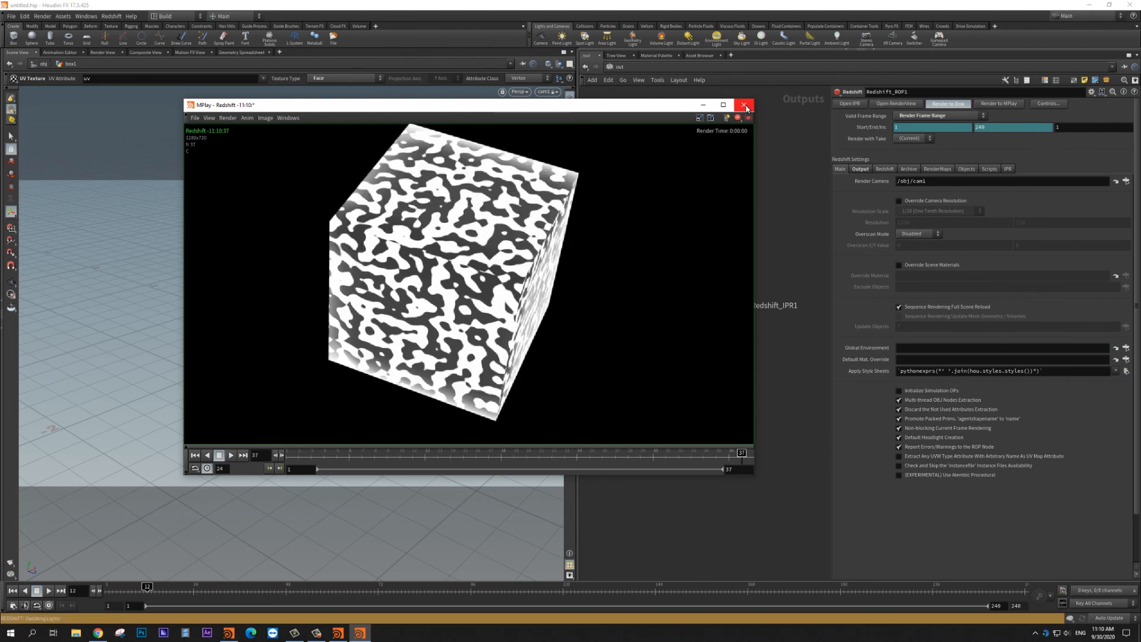
click(745, 105)
click(317, 633)
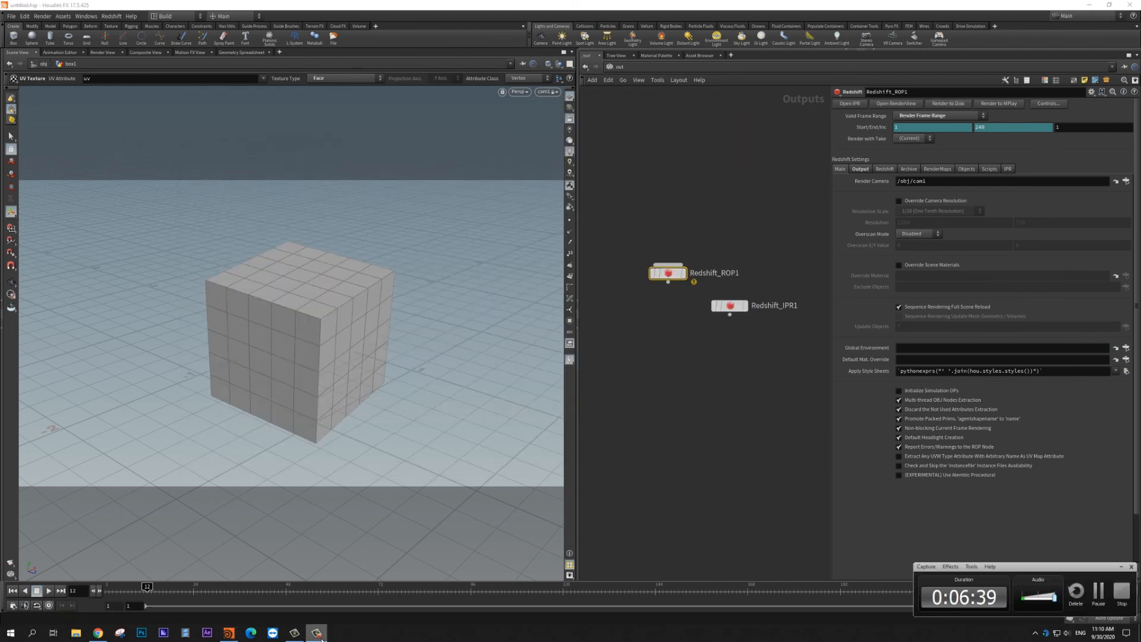
drag(1013, 570, 694, 371)
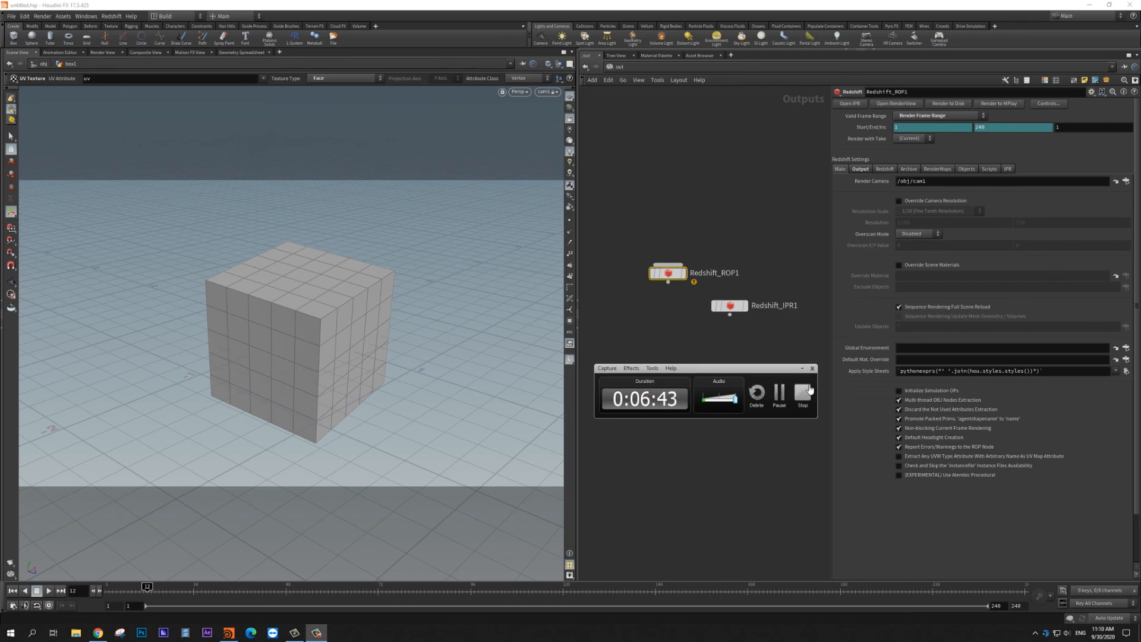